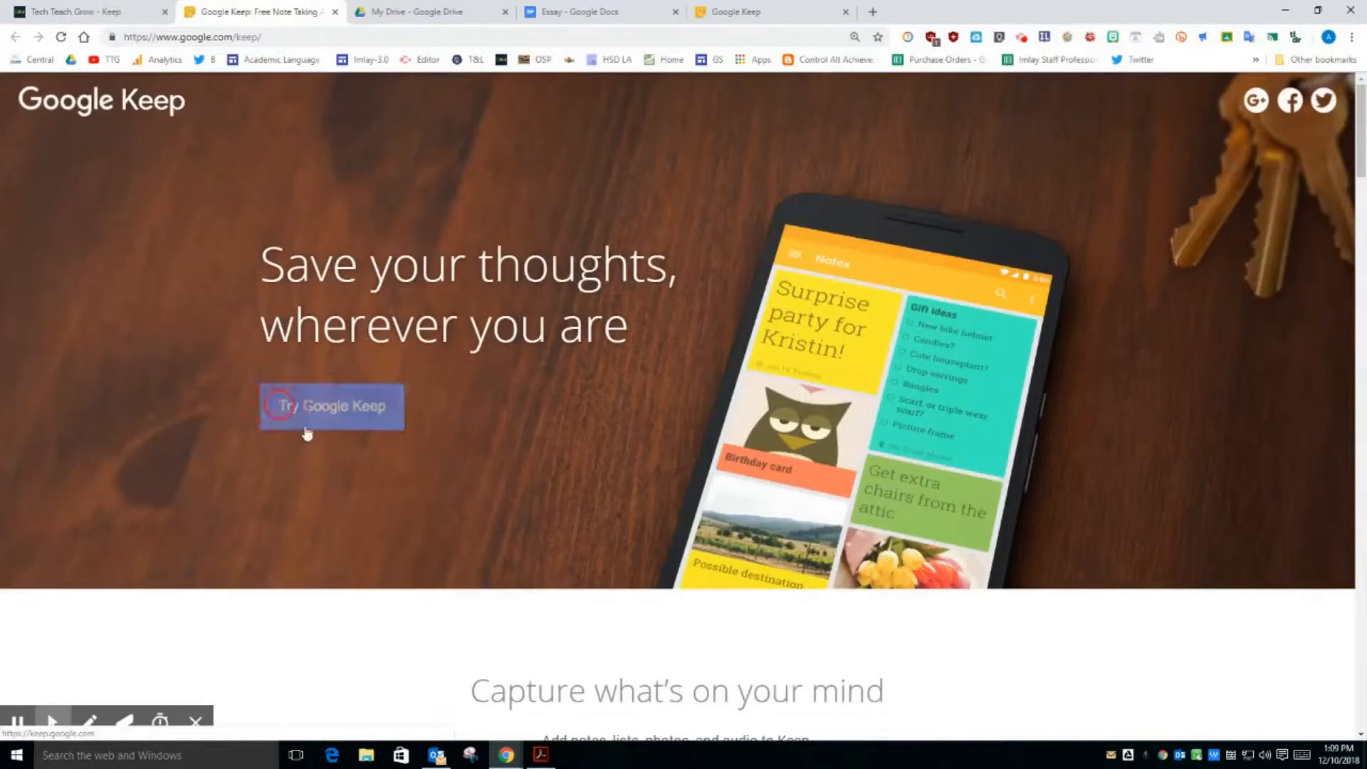
View the Google Keep extension in the Chrome Web Store, and open Google Keep by way of Google Drive.
left_click(482, 420)
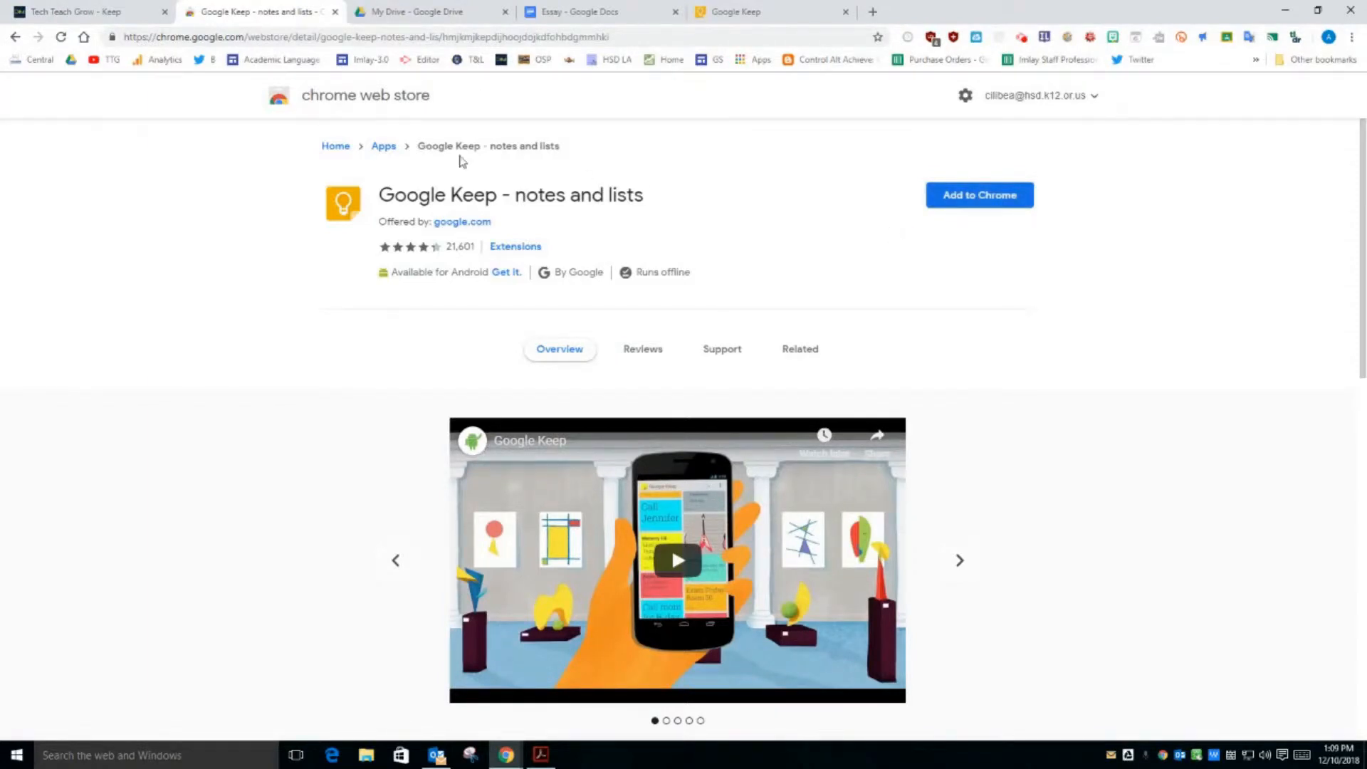
left_click(71, 61)
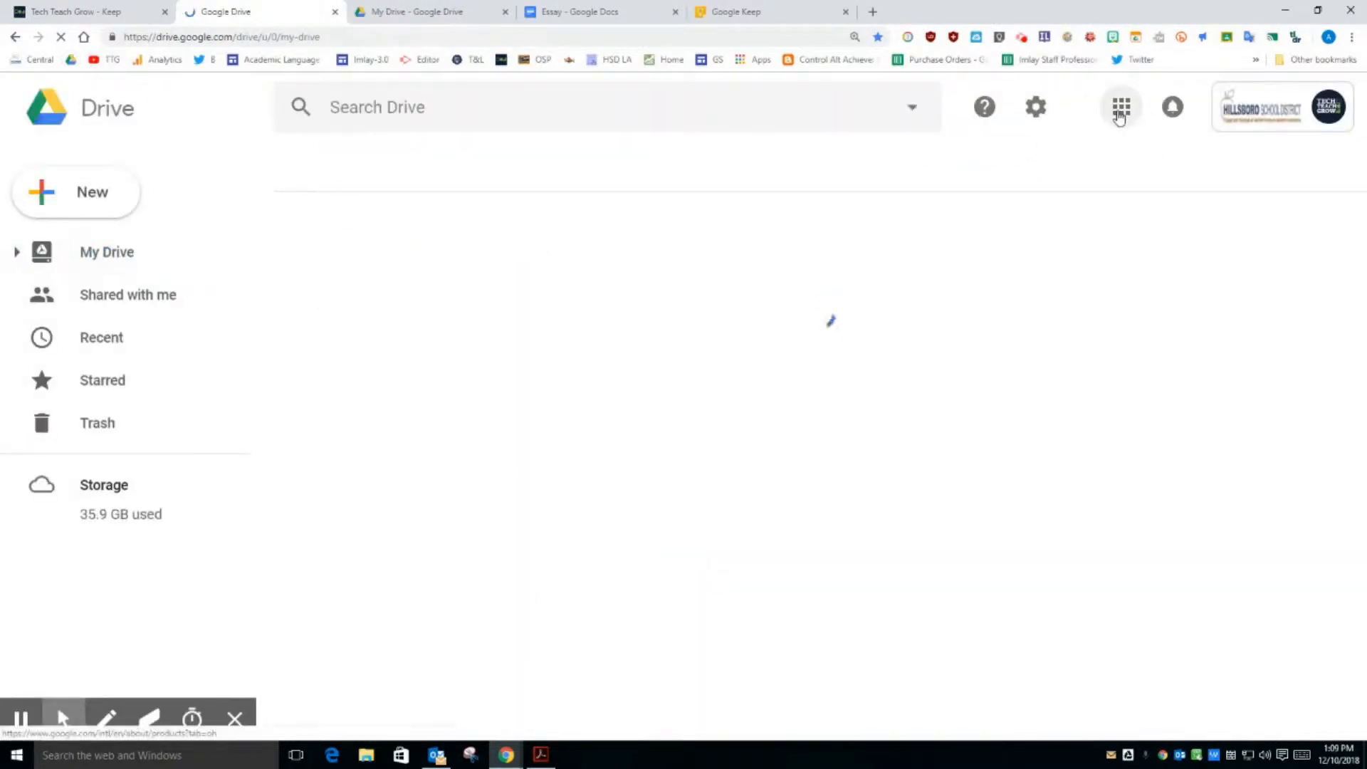
left_click(1119, 115)
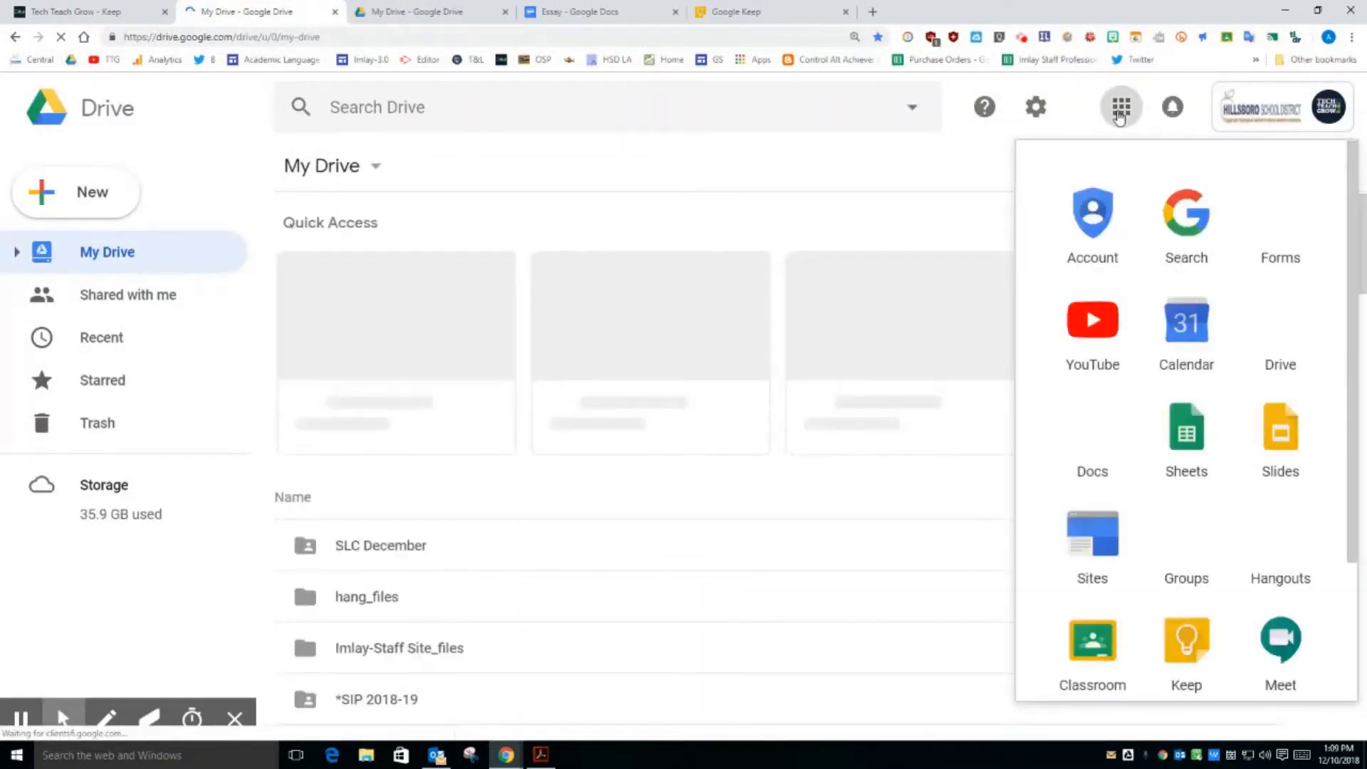
left_click(1186, 637)
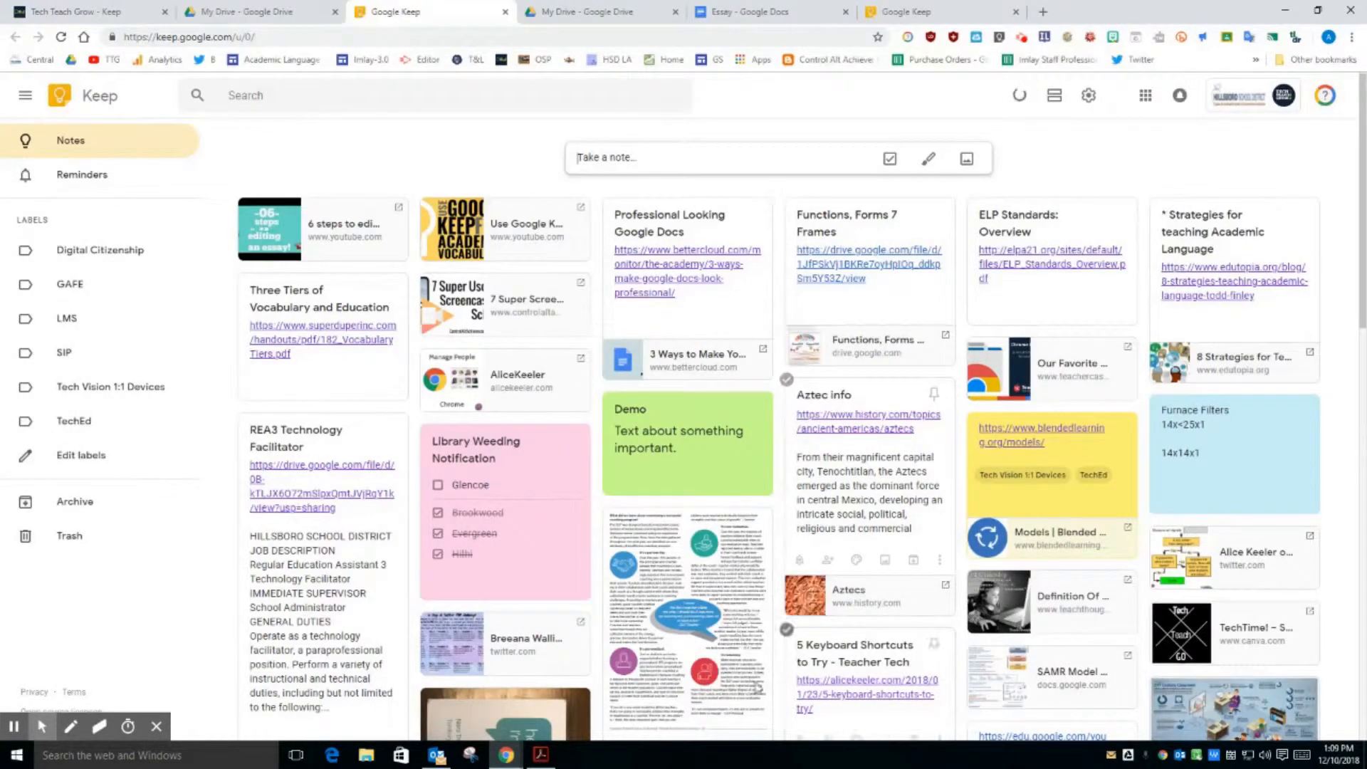
mouse_move(542, 659)
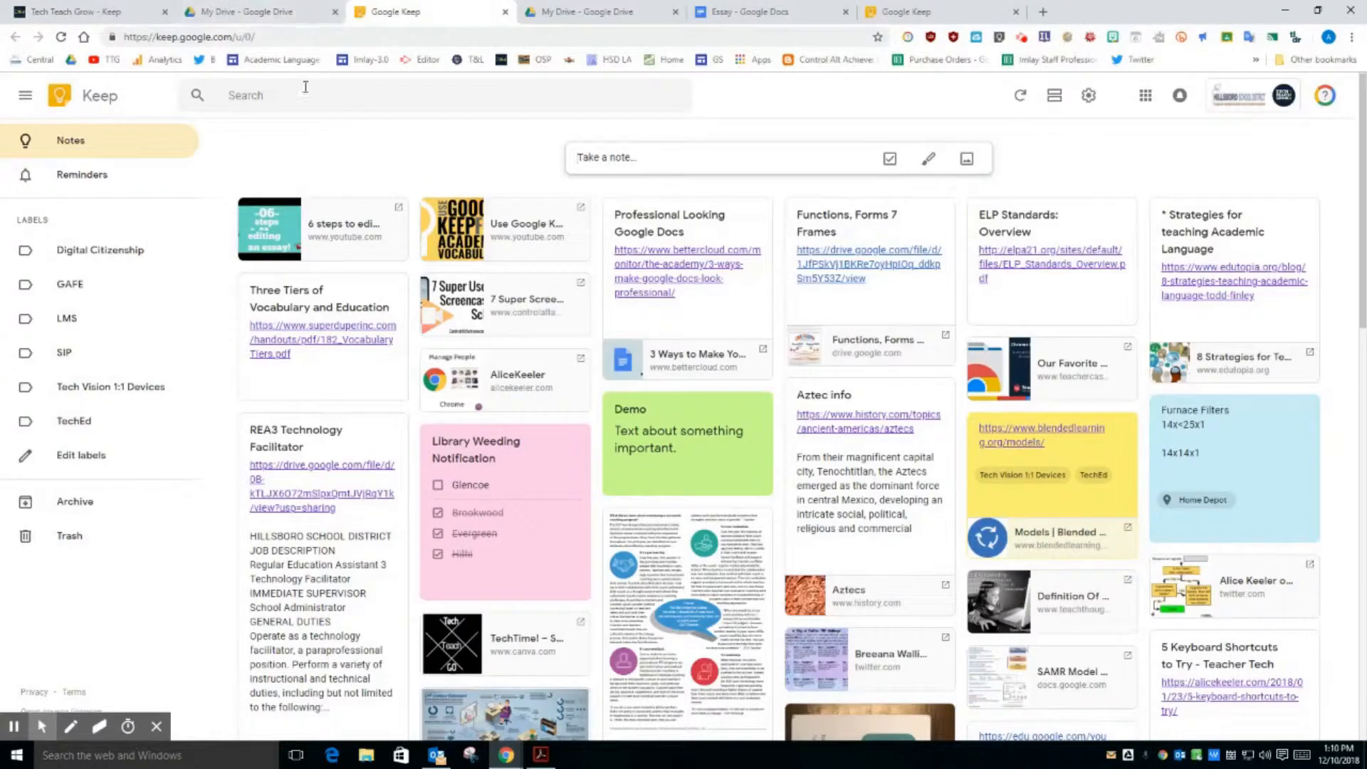
Switch to the Essay document in Google Docs, show the Keep notes beside it and browse them.
left_click(744, 21)
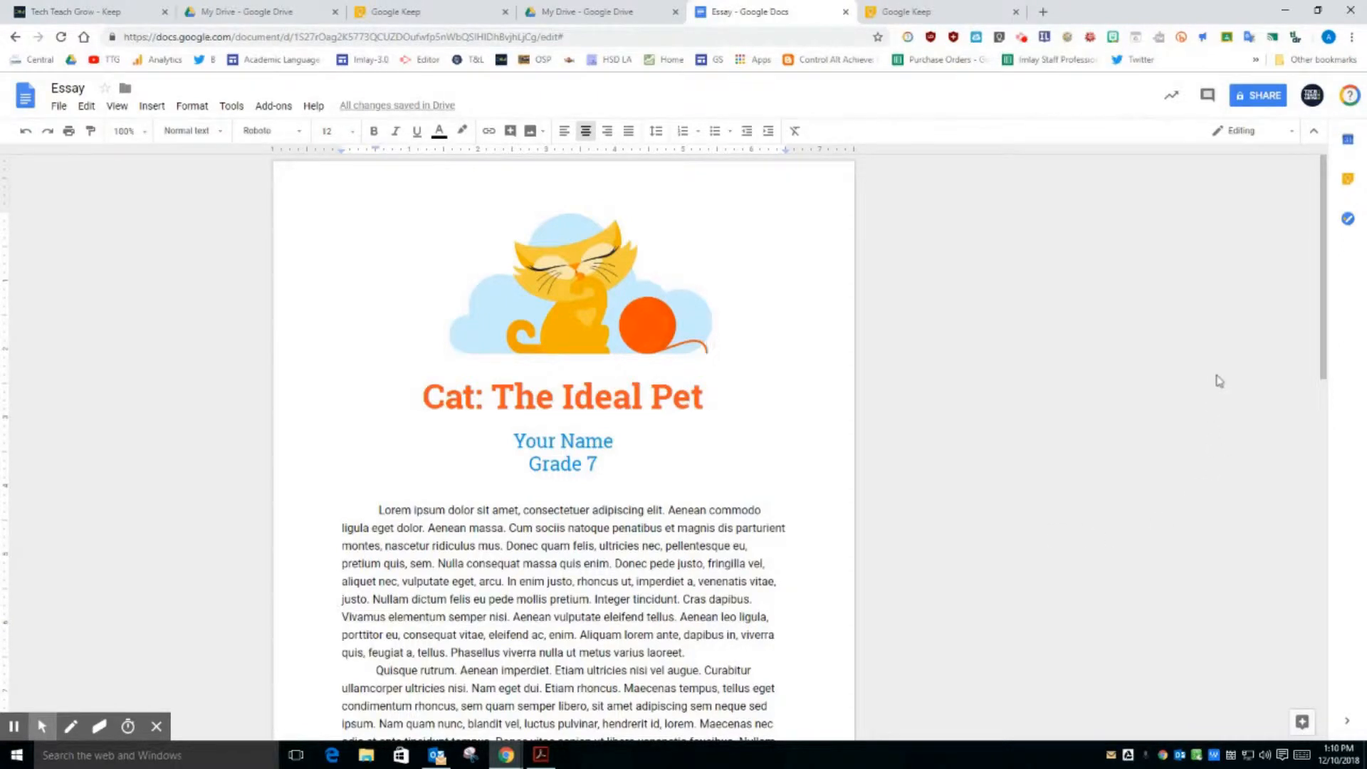
left_click(1348, 181)
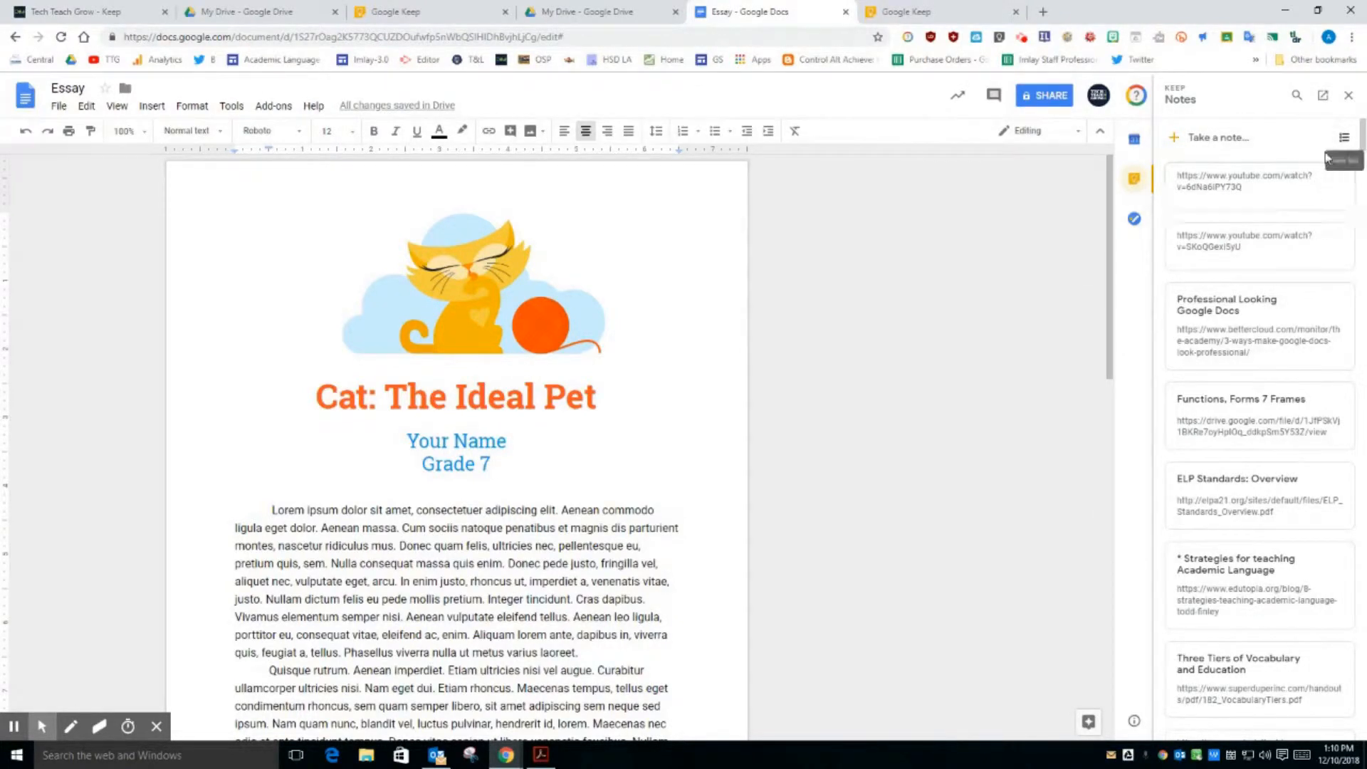
scroll(1282, 206, "down", 6)
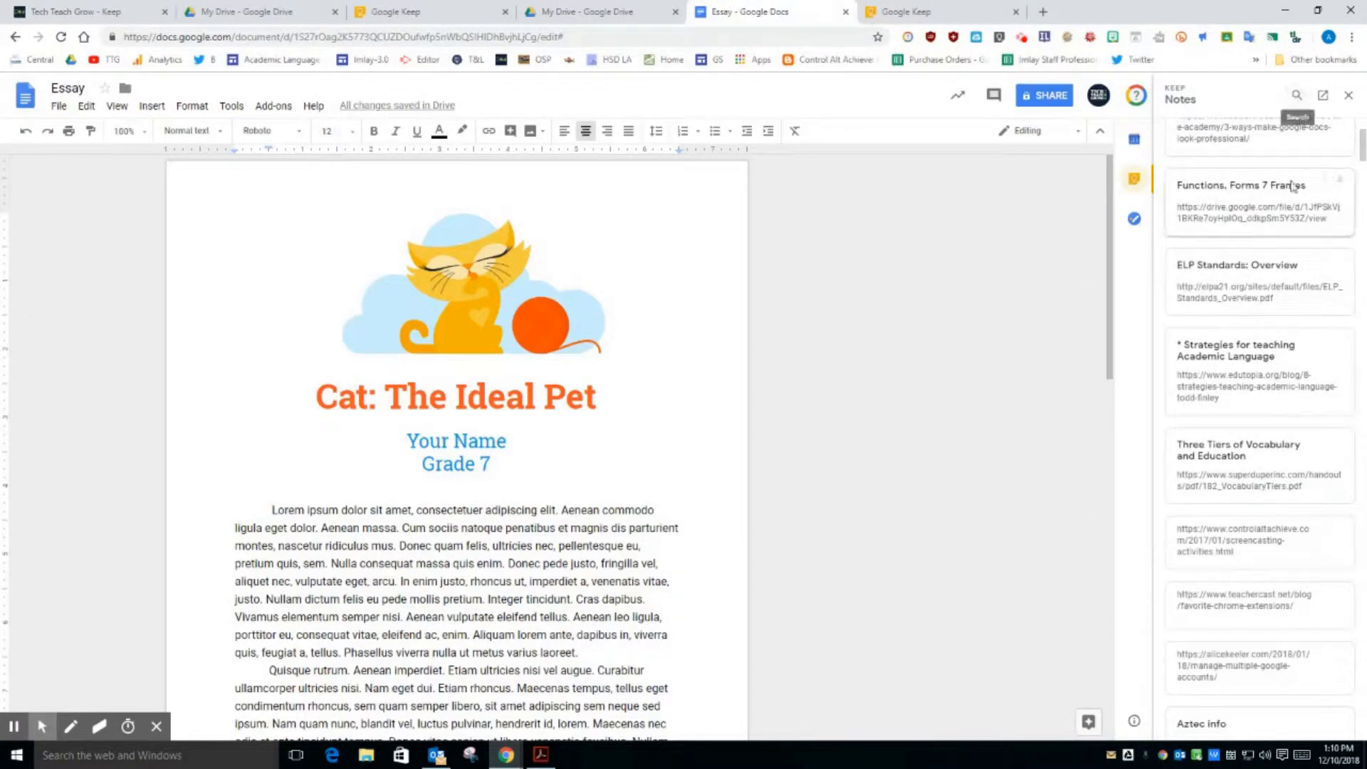
scroll(1275, 341, "down", 5)
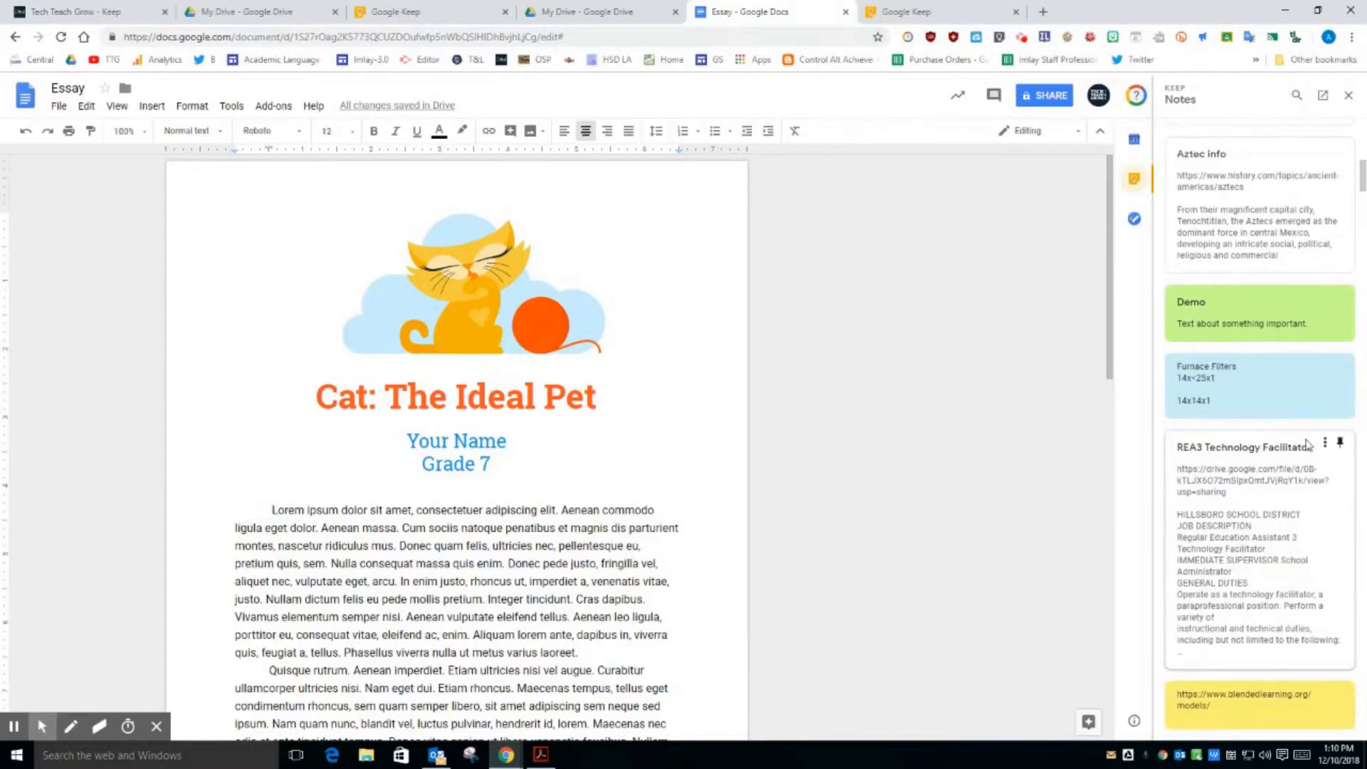
scroll(1273, 455, "down", 9)
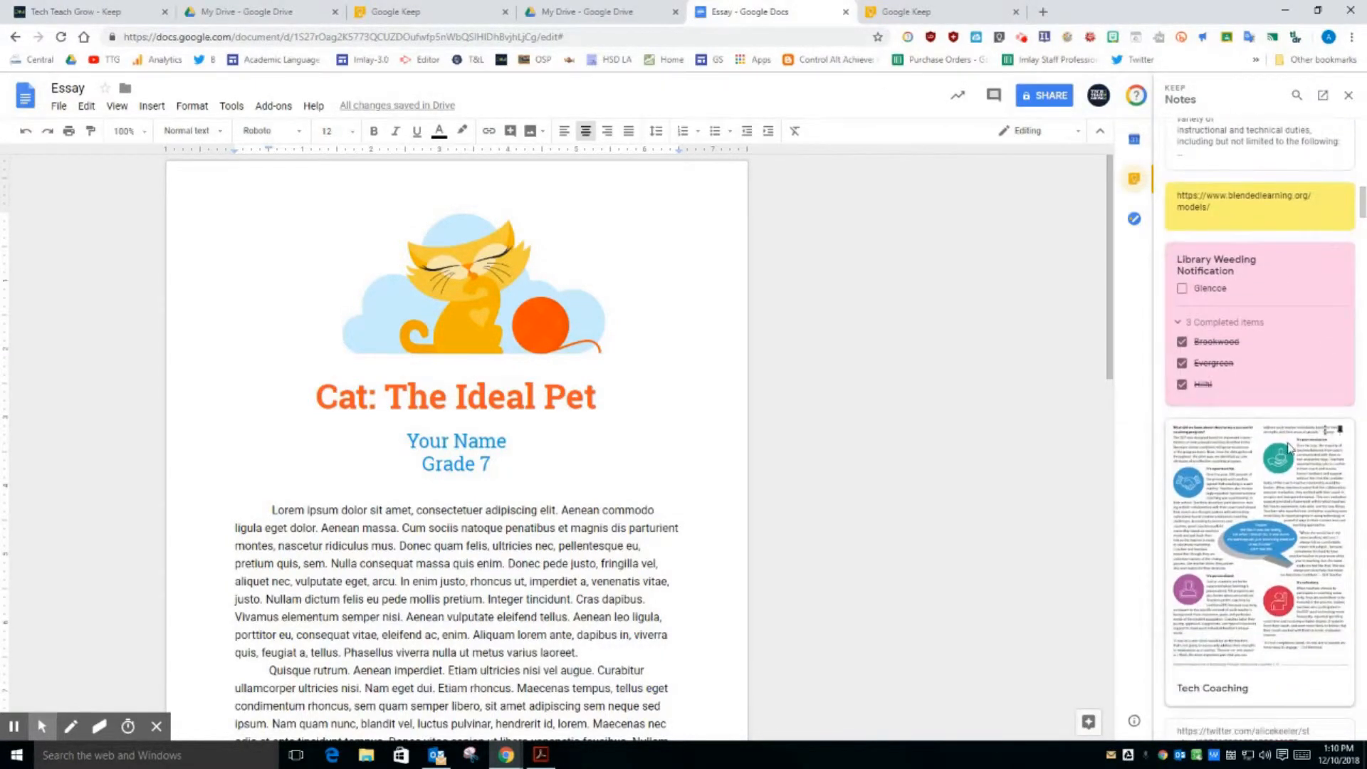
scroll(1269, 482, "up", 10)
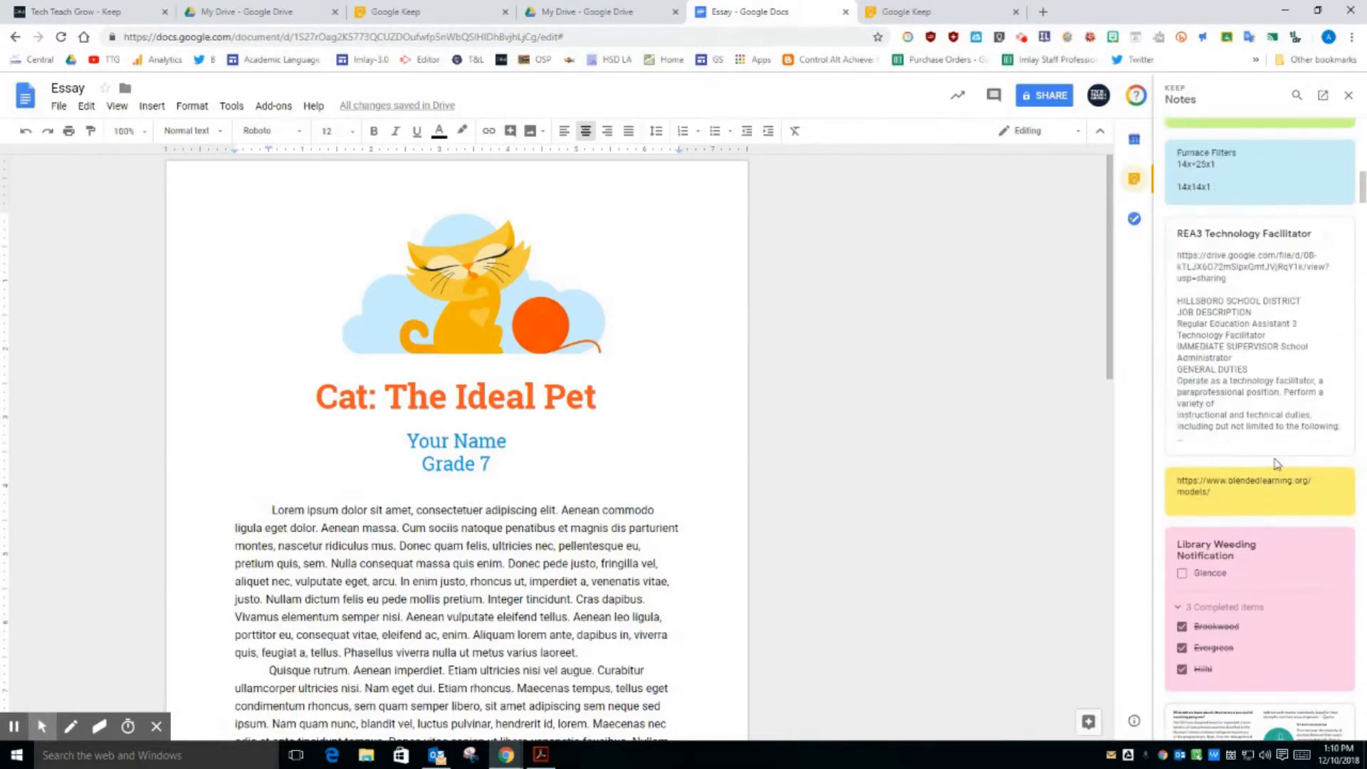
scroll(1276, 464, "up", 8)
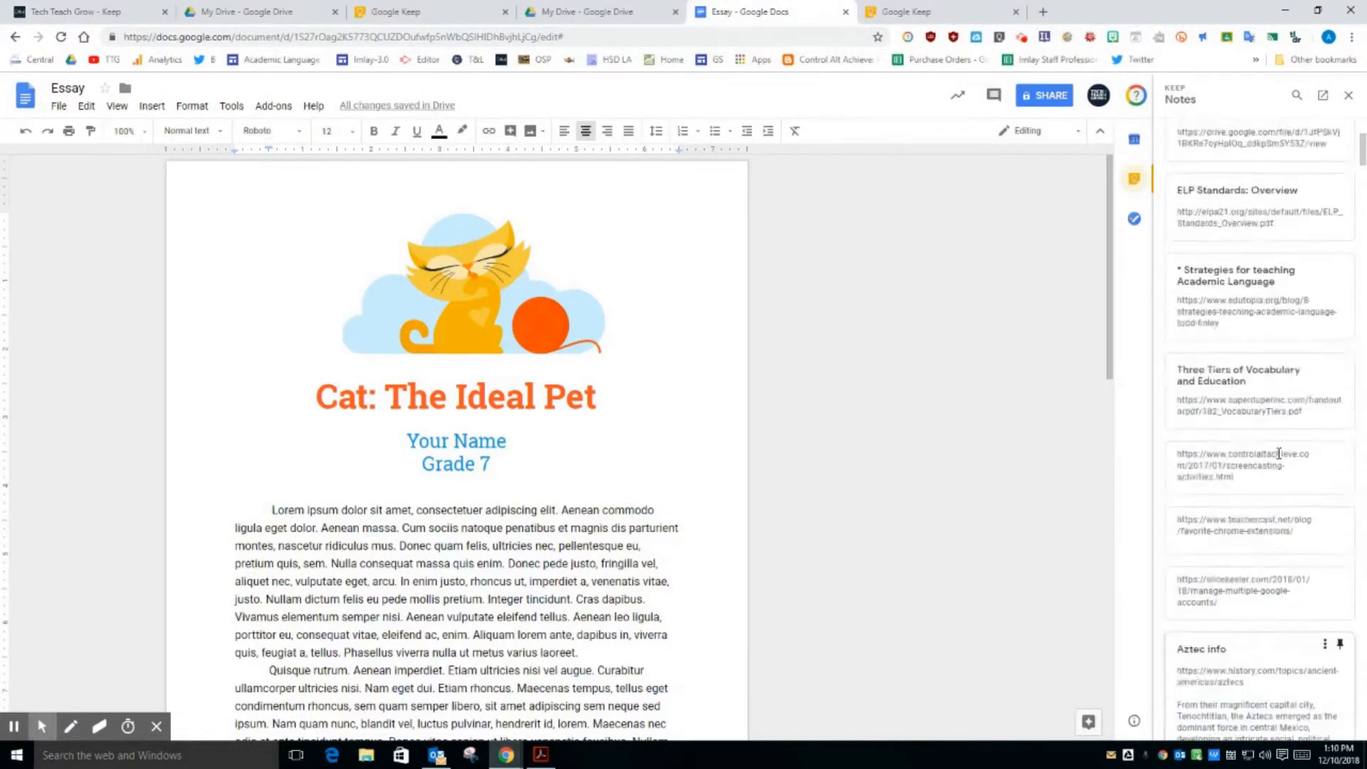
Search the Keep notes for "Aztecs" and add the Aztec info note to the document.
left_click(1296, 96)
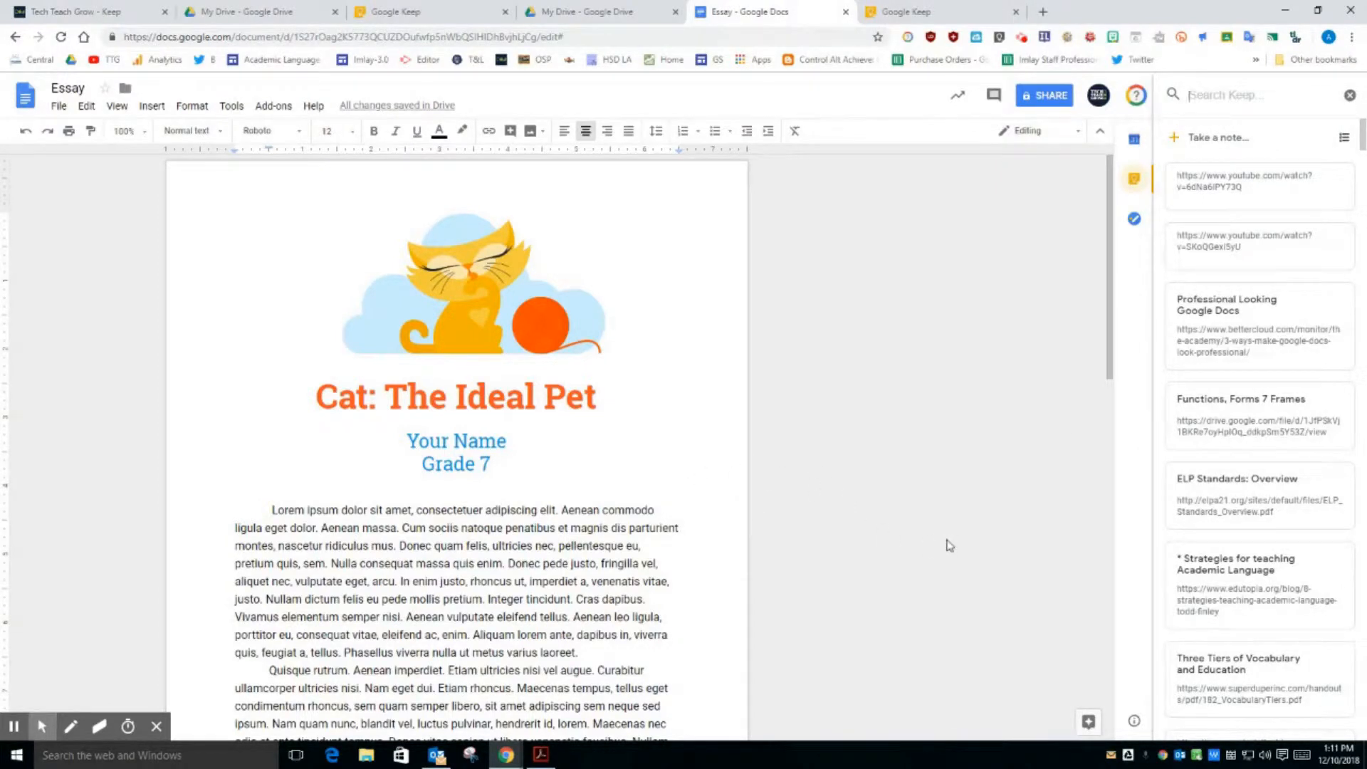
type("Aztecs")
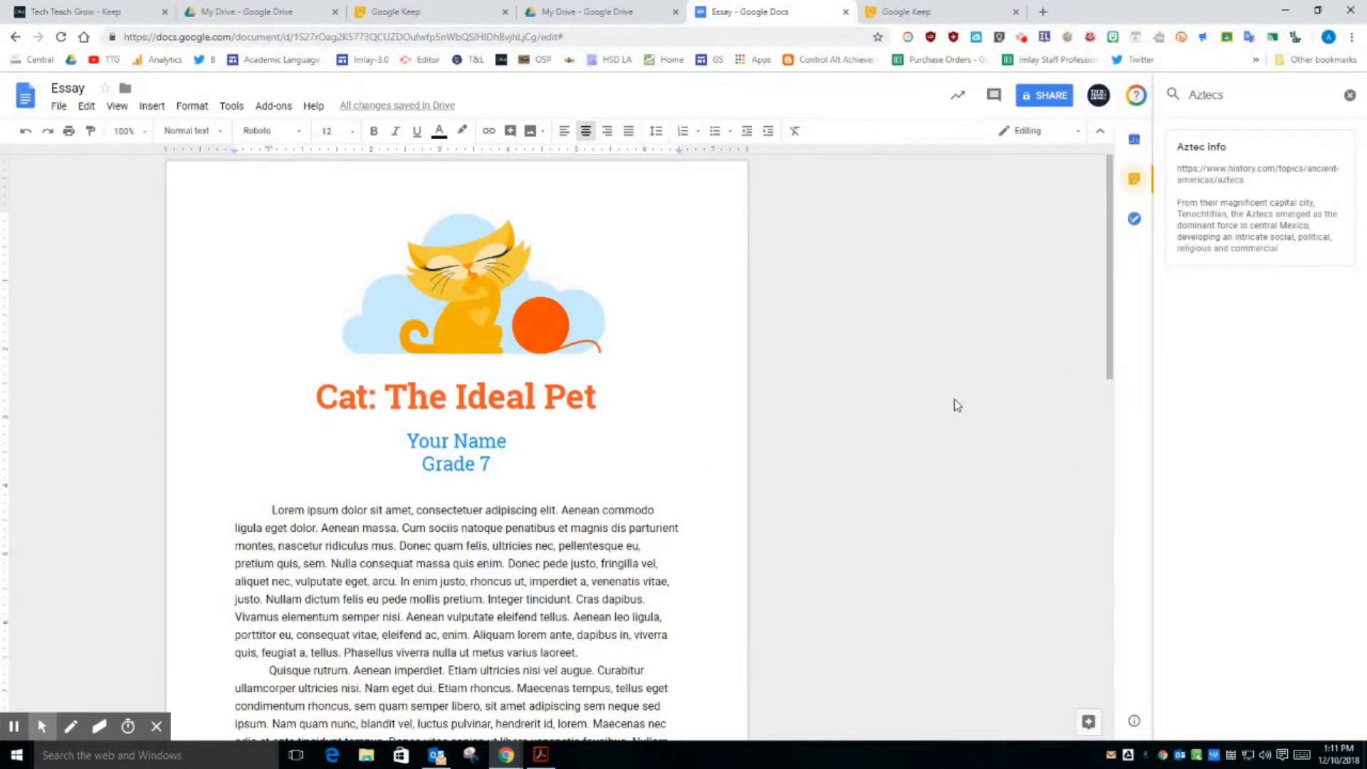
left_click(1296, 199)
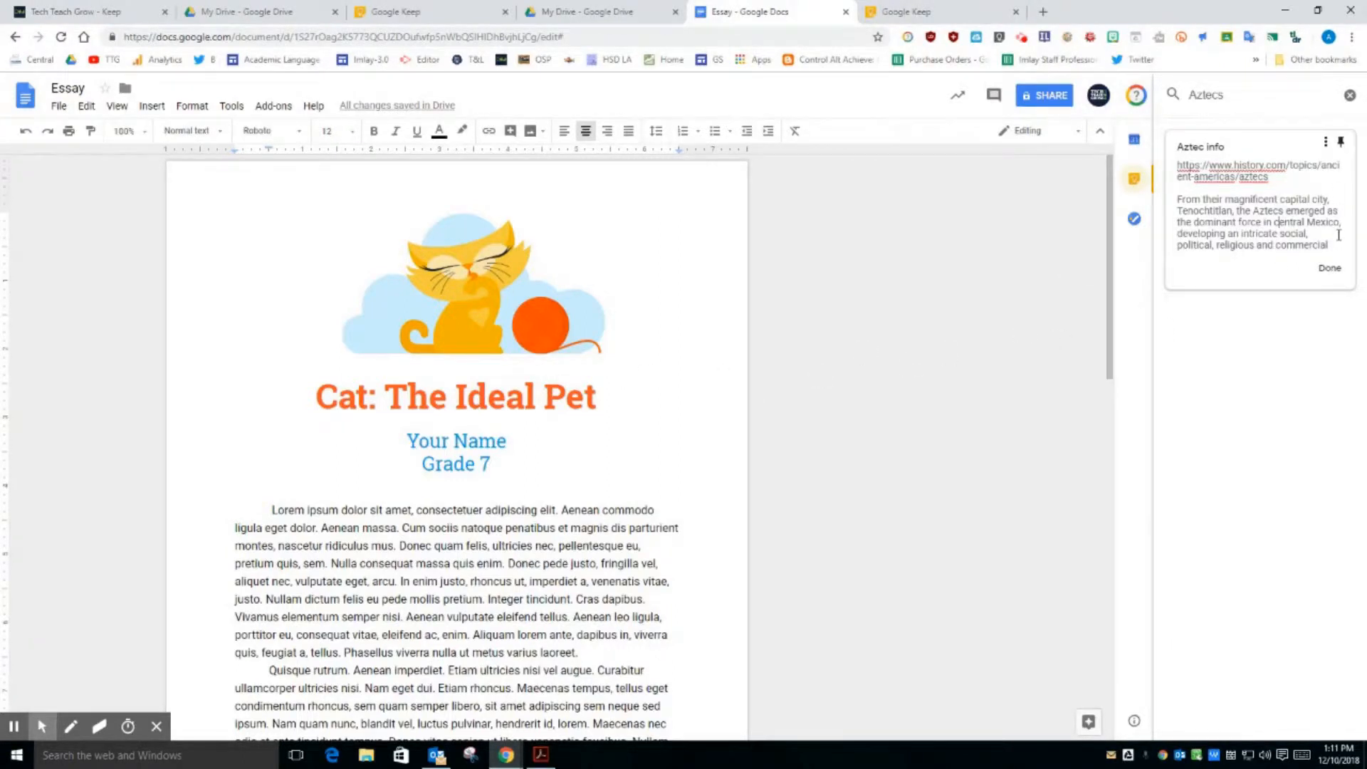
left_click(1325, 145)
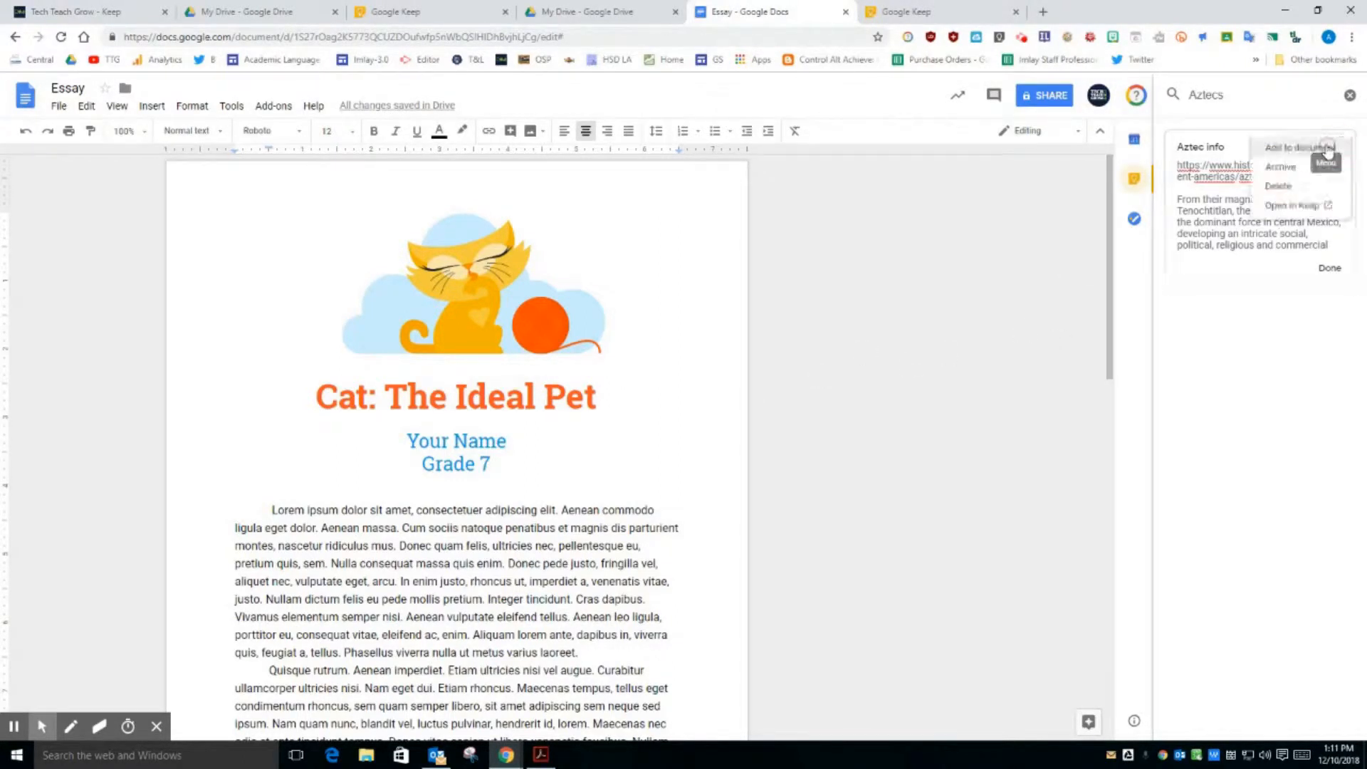
left_click(1284, 148)
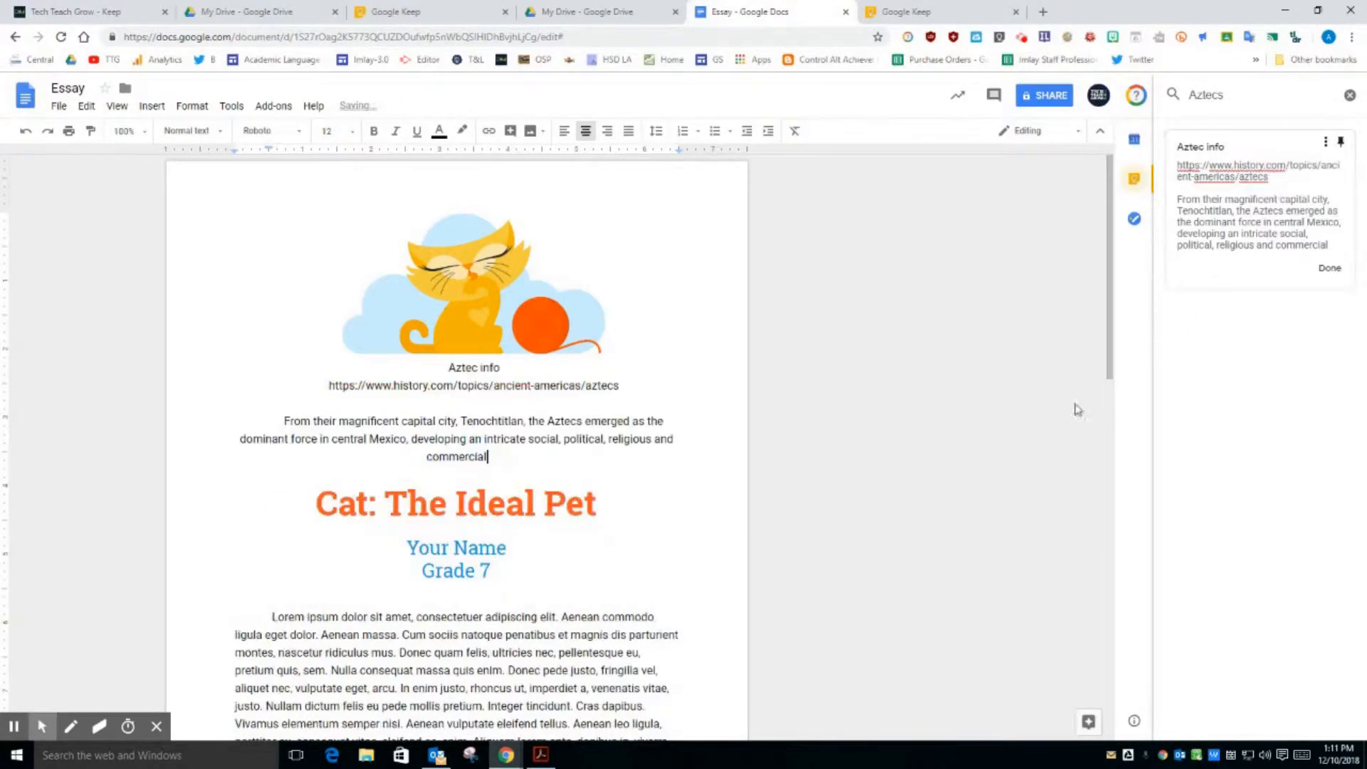
Select the inserted Aztec paragraph from "From their magnificent capital city" through "commercial".
left_click_drag(516, 459, 249, 459)
left_click(520, 462)
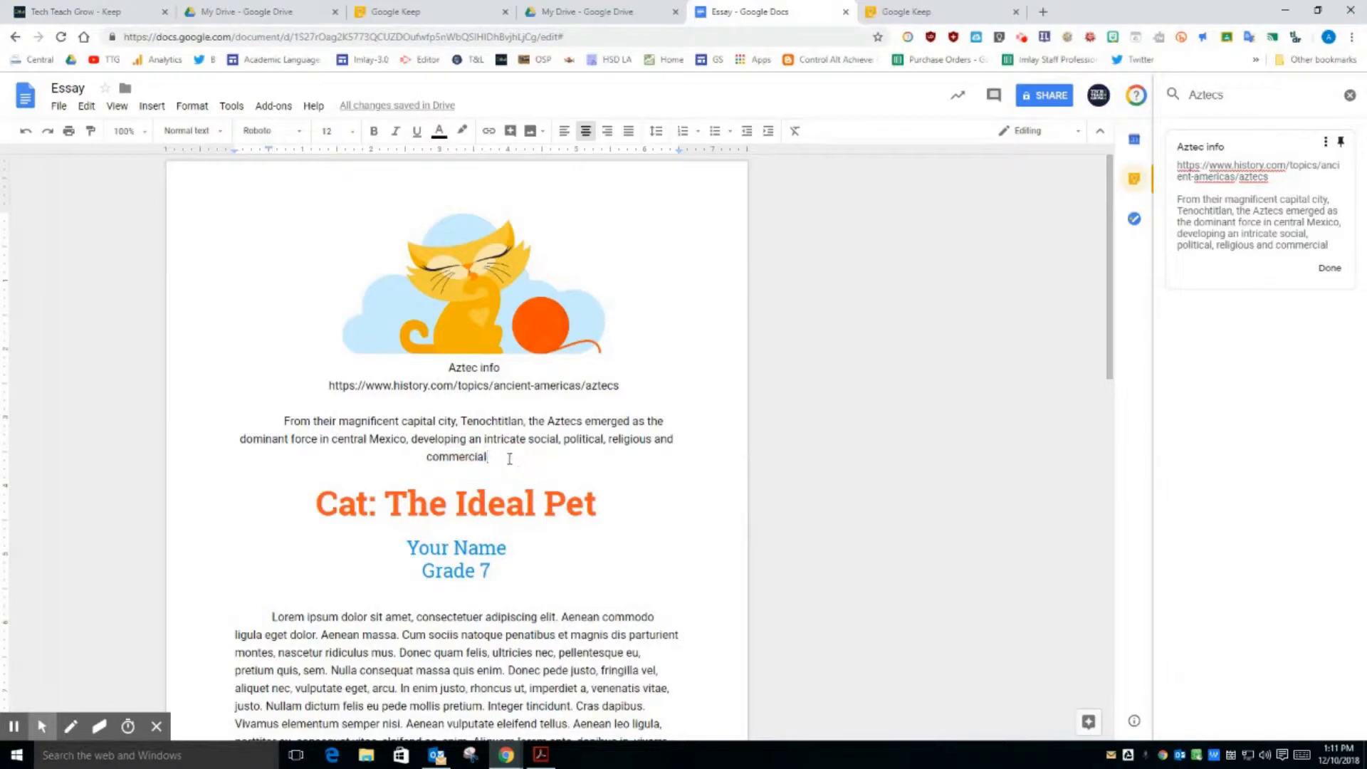
left_click_drag(498, 459, 274, 418)
left_click(314, 421)
scroll(591, 415, "down", 2)
scroll(580, 423, "down", 1)
scroll(584, 418, "up", 2)
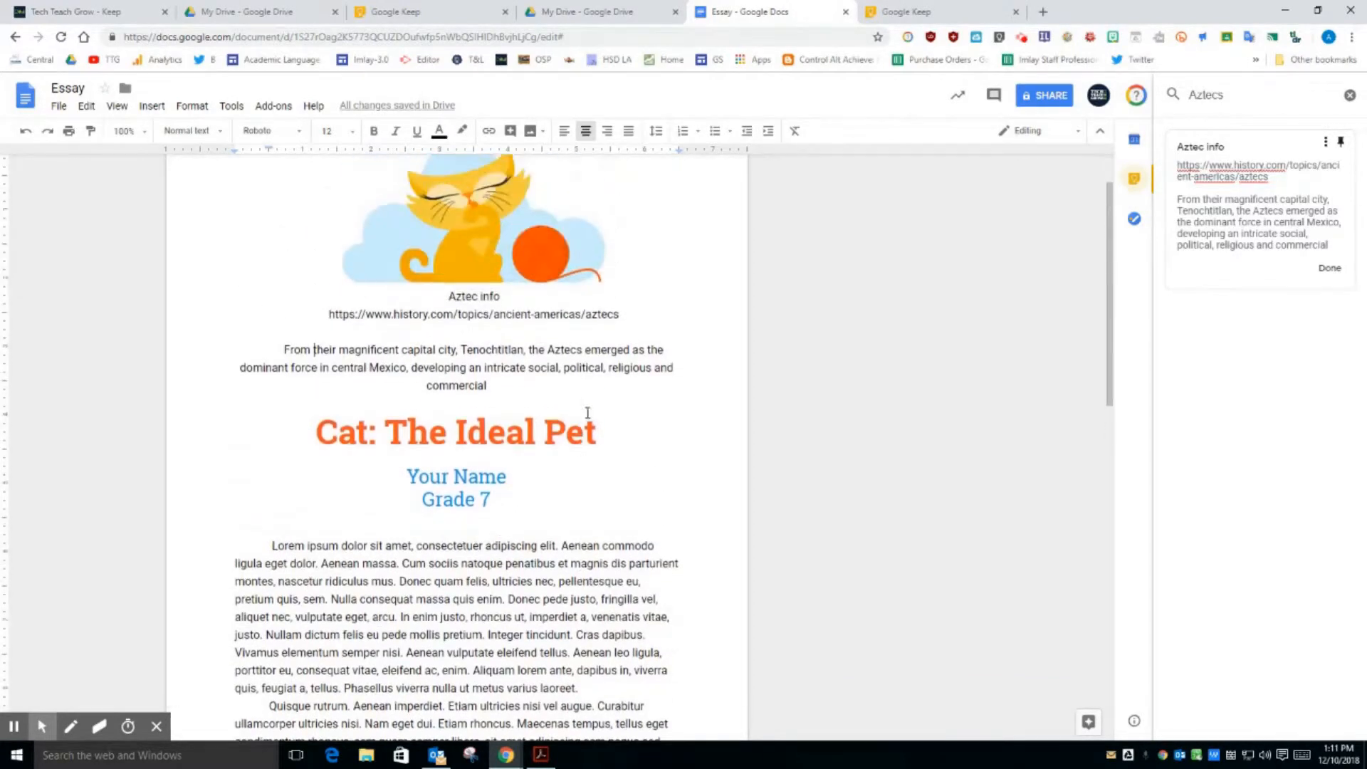
left_click_drag(489, 388, 270, 354)
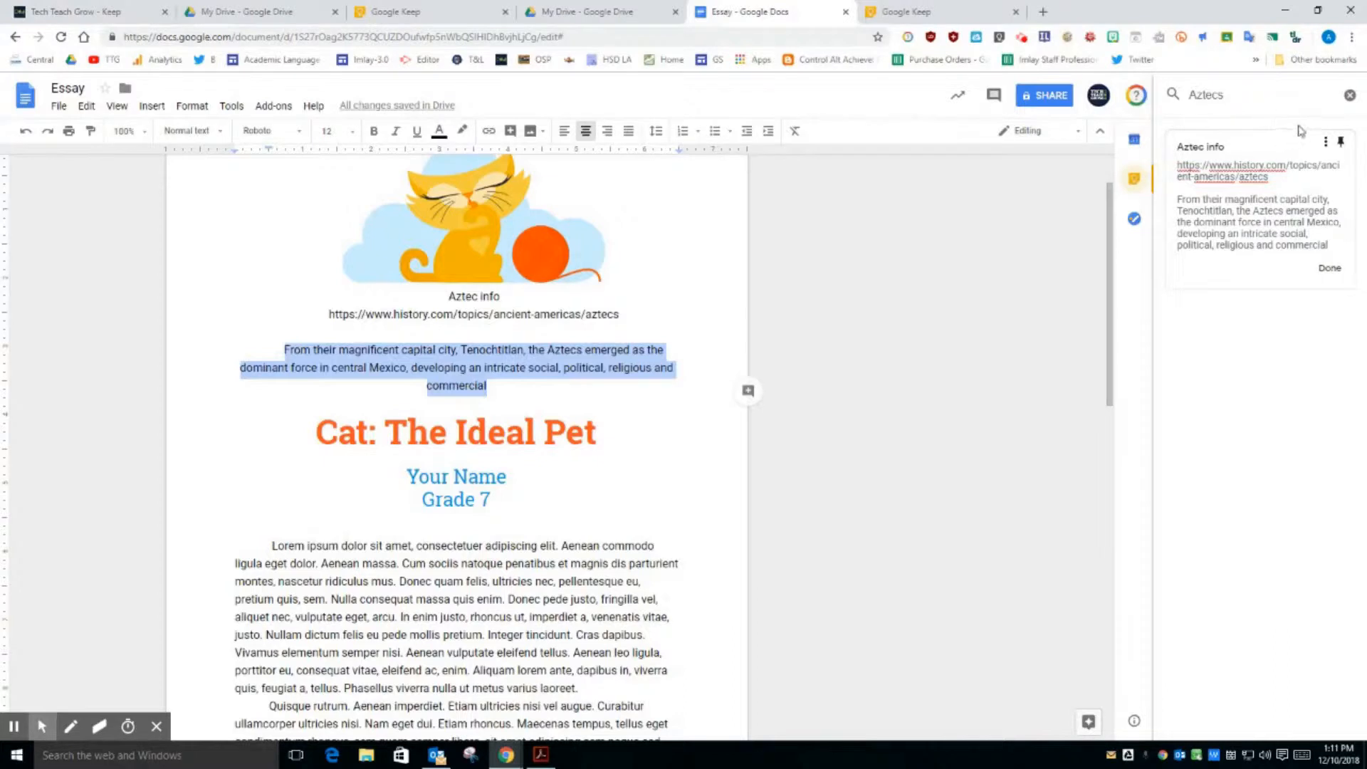
Search the Keep notes for "Senten" and examine the last sentence frame in the "Language Supports-Share Your Thinking" note.
left_click(1173, 96)
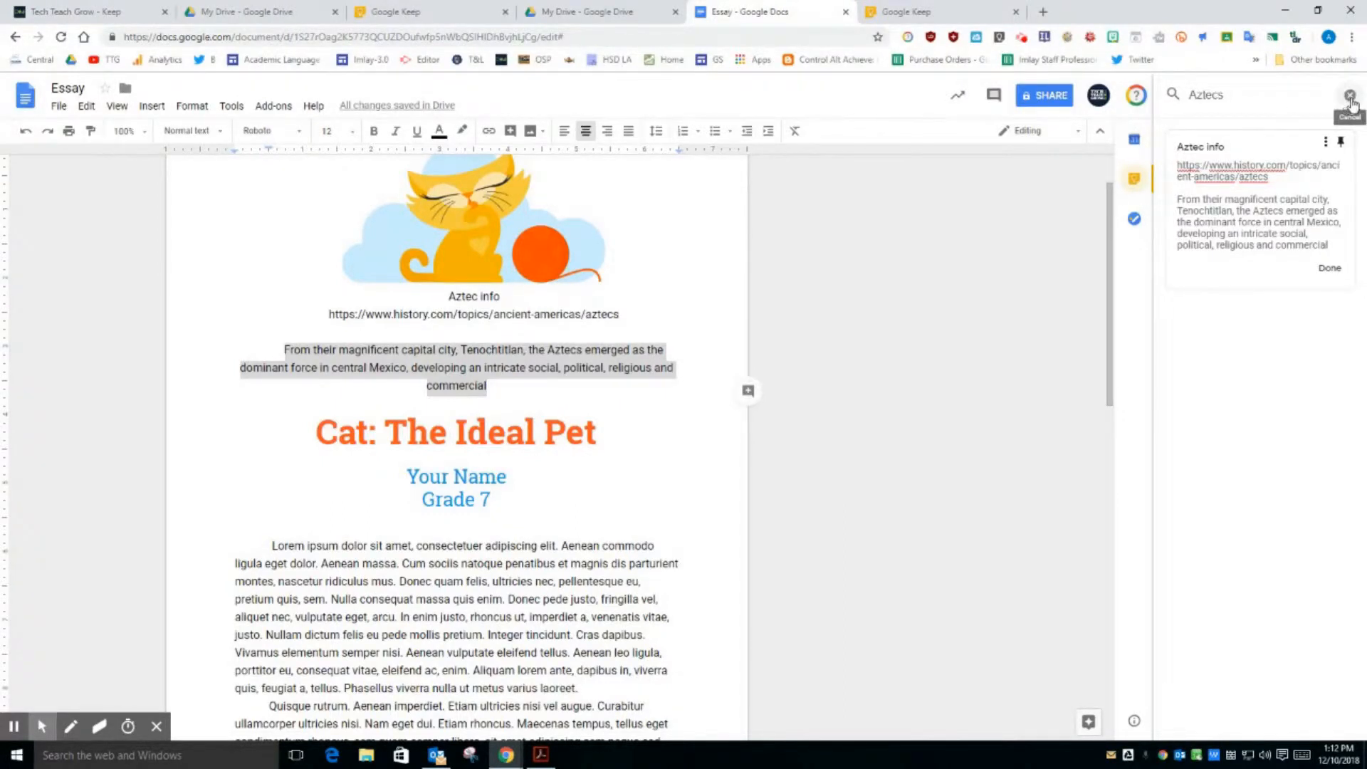
double_click(1194, 96)
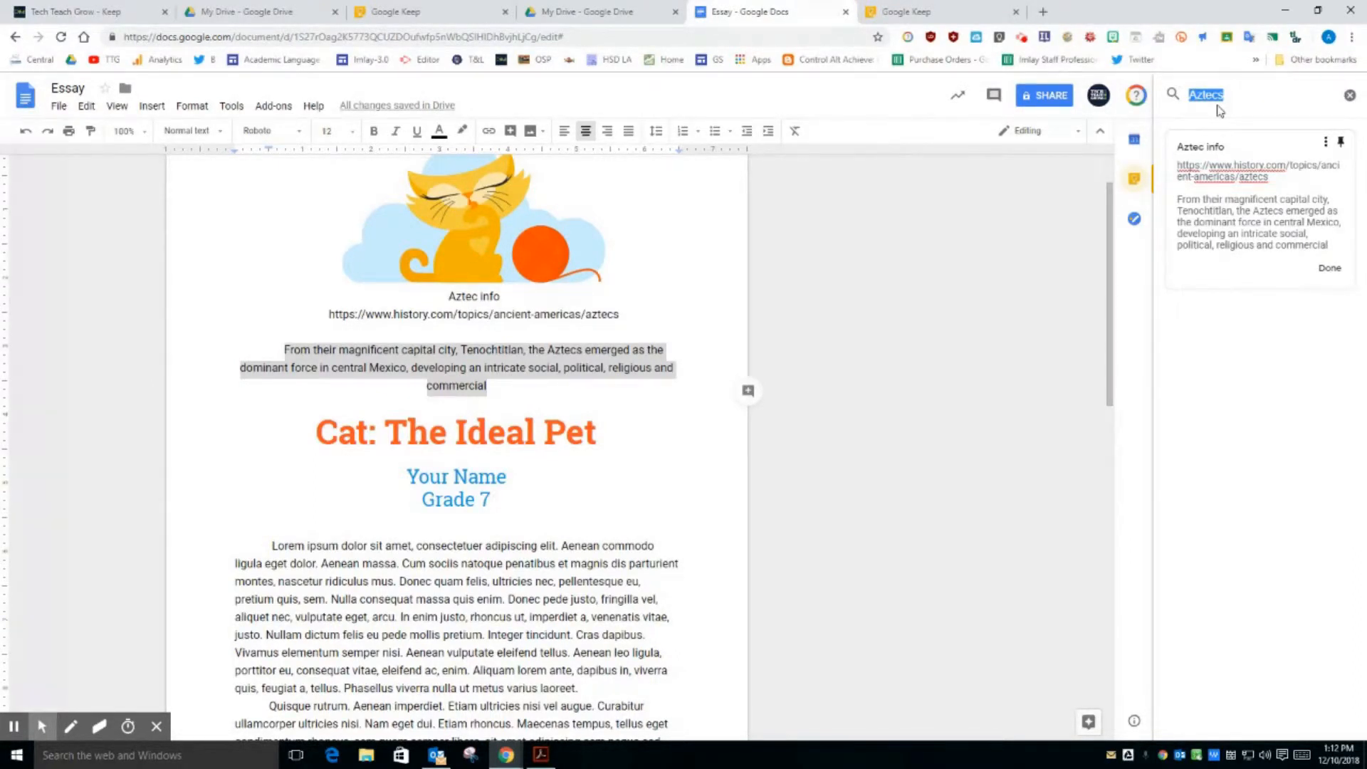
type("Senten")
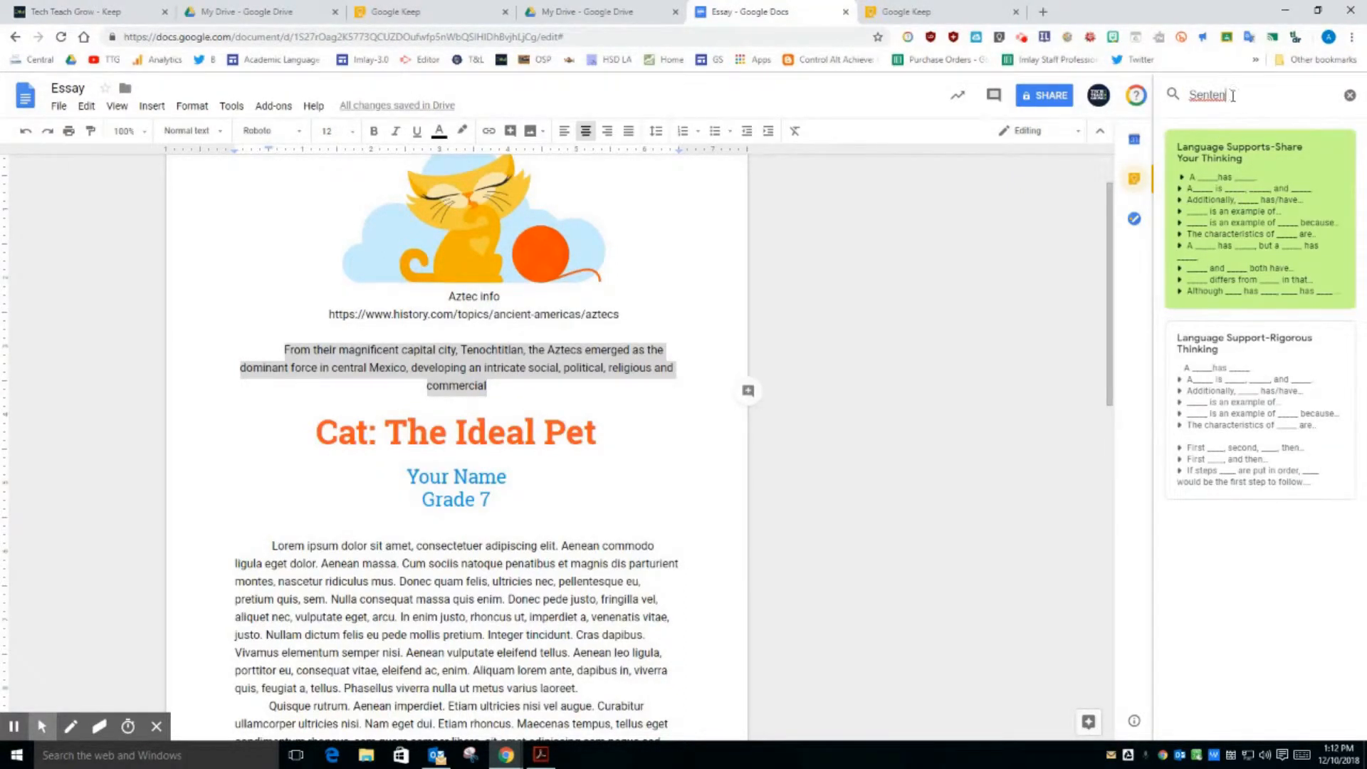
left_click(1292, 180)
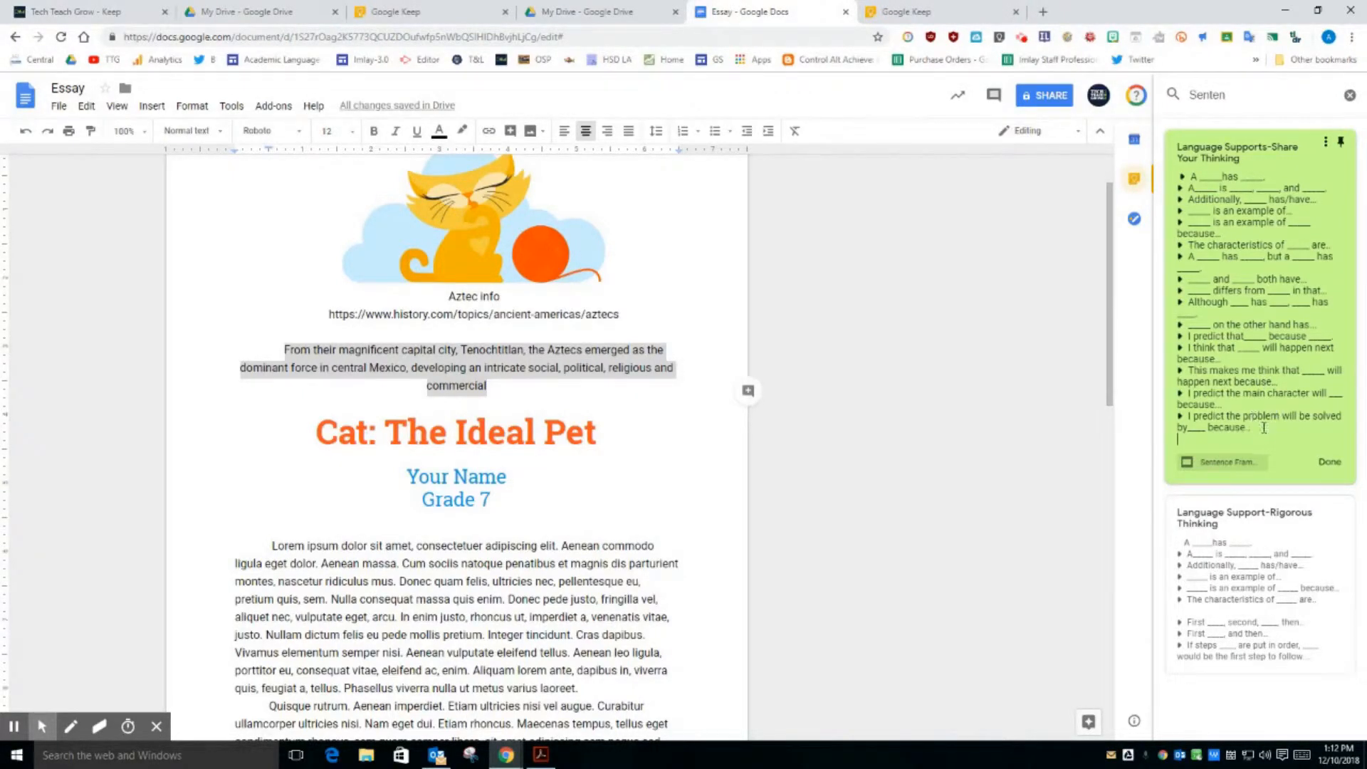
left_click_drag(1265, 431, 1174, 420)
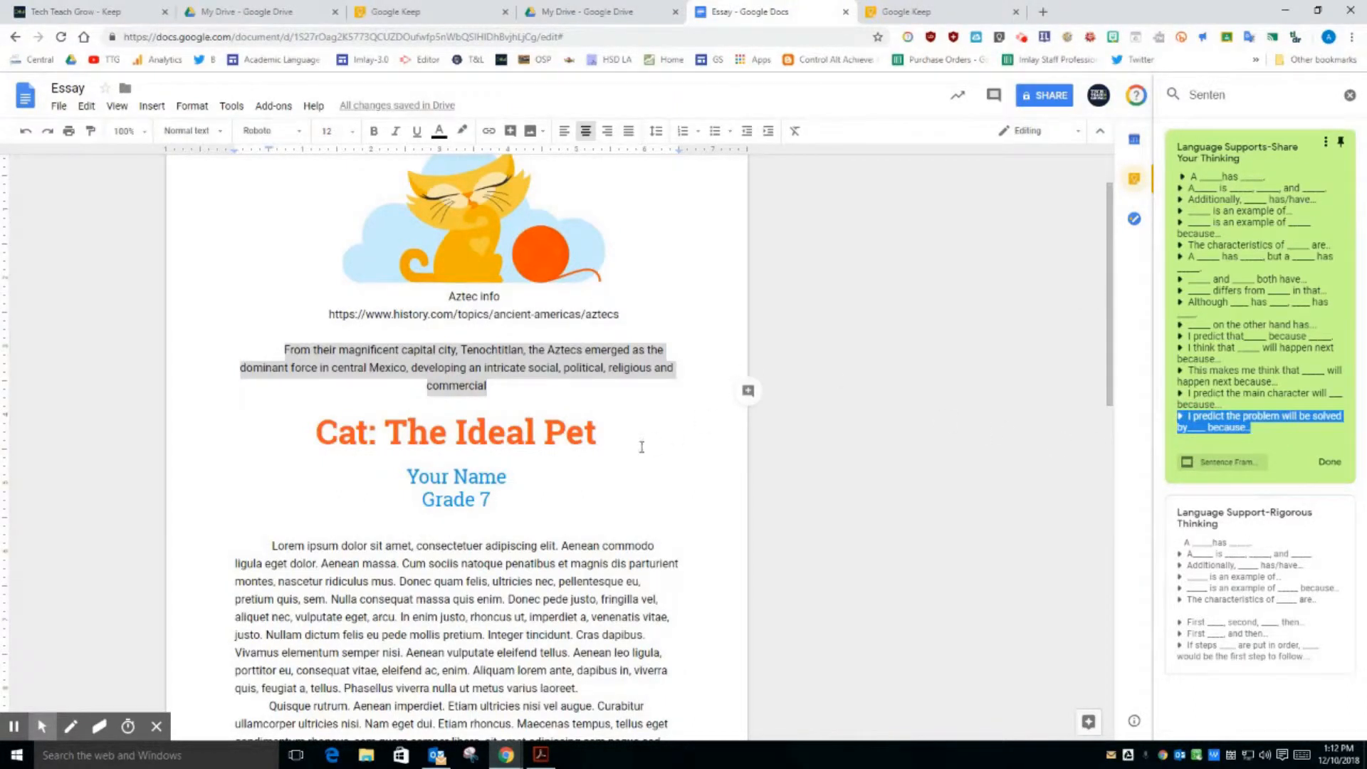
left_click(1292, 442)
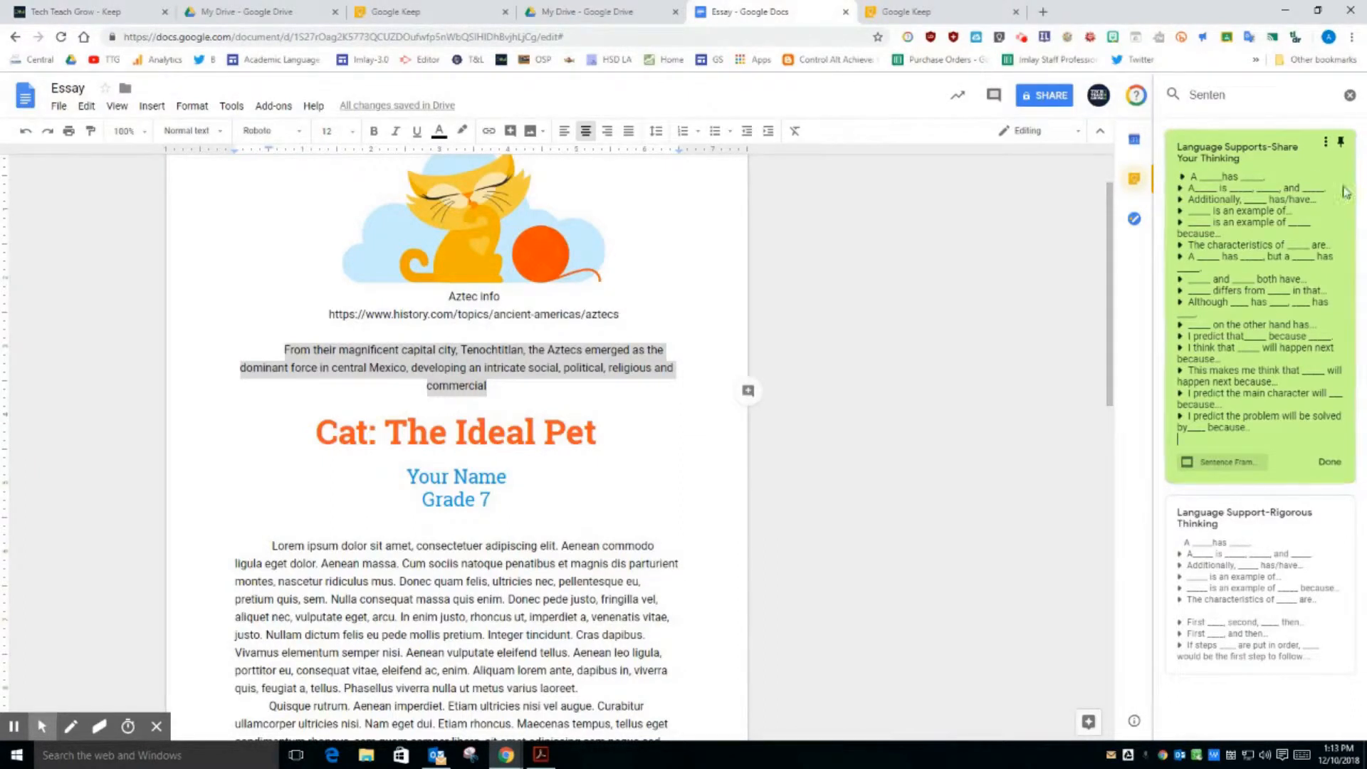
Search the Keep notes for "comments" and open the full Writing Comments checklist.
double_click(1208, 95)
type("com")
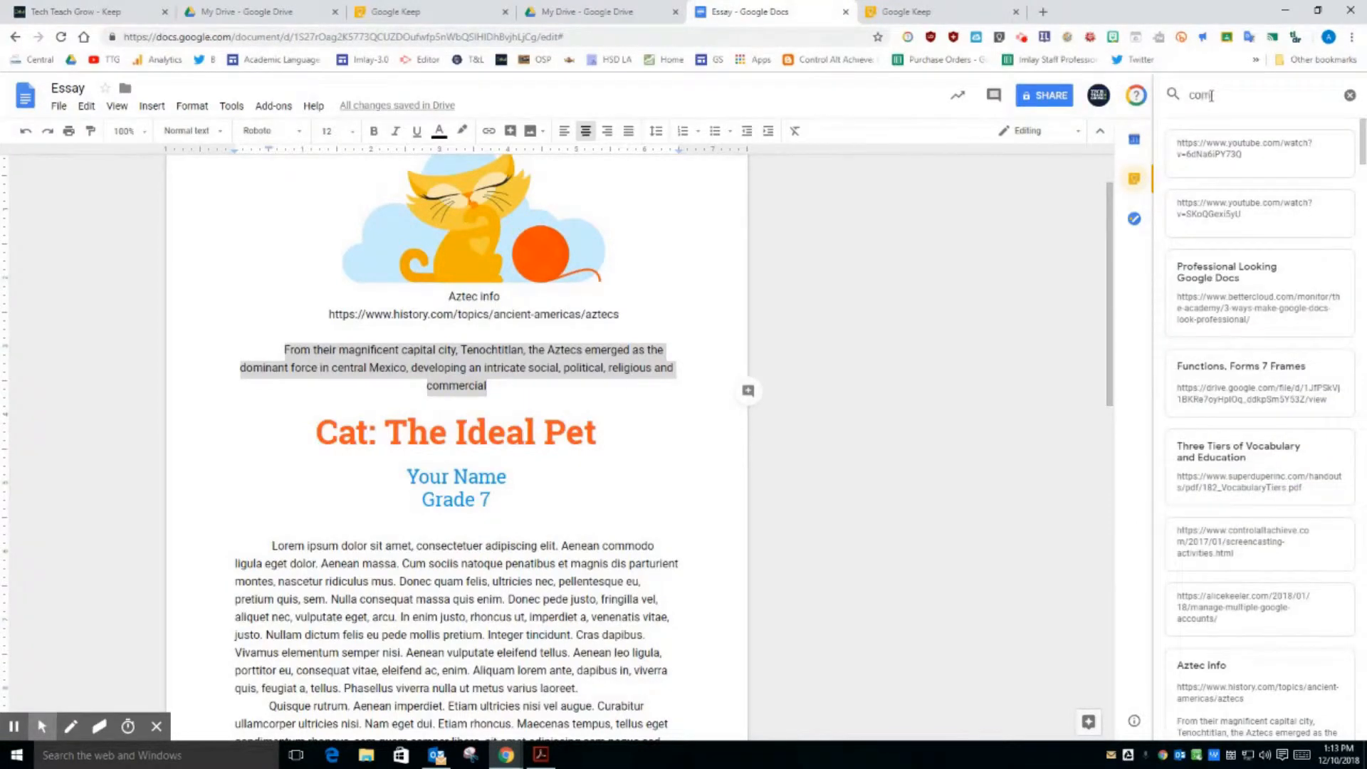
type("ments")
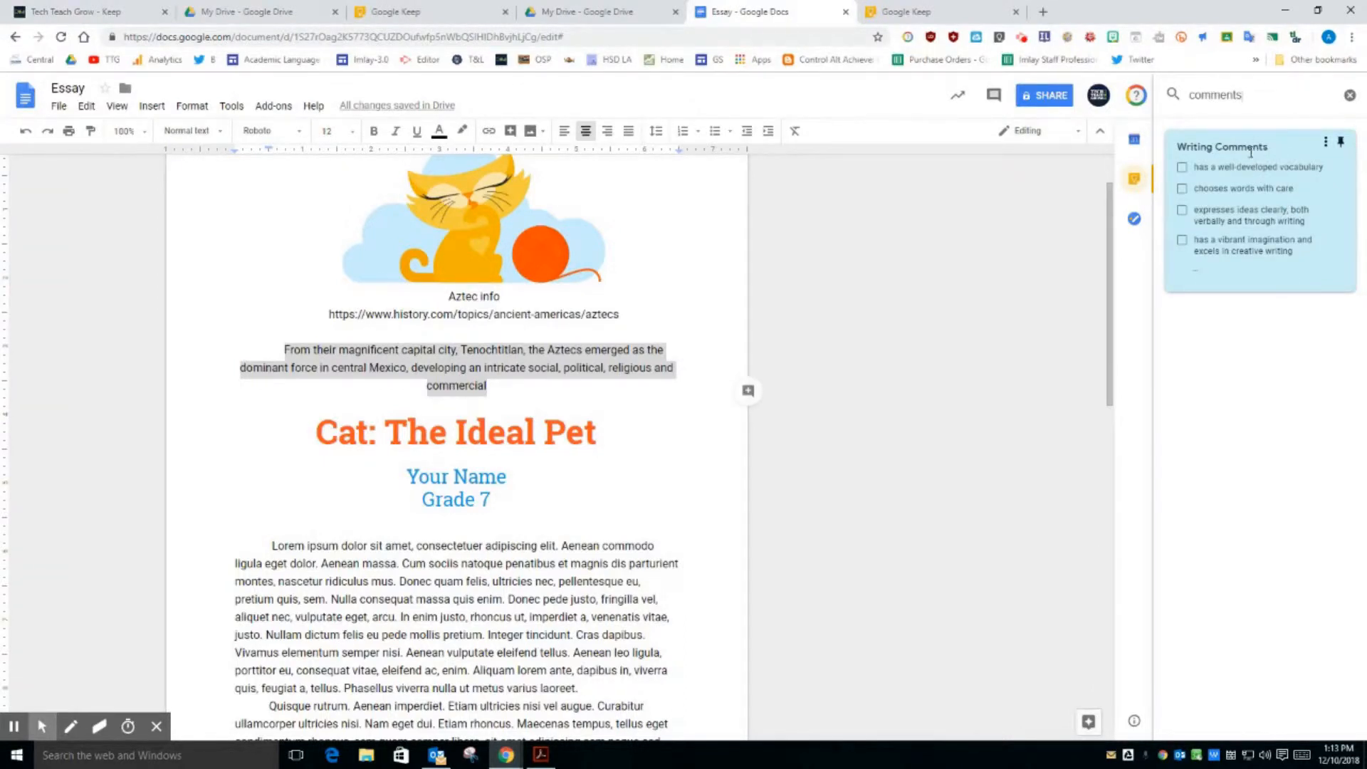
left_click(1196, 269)
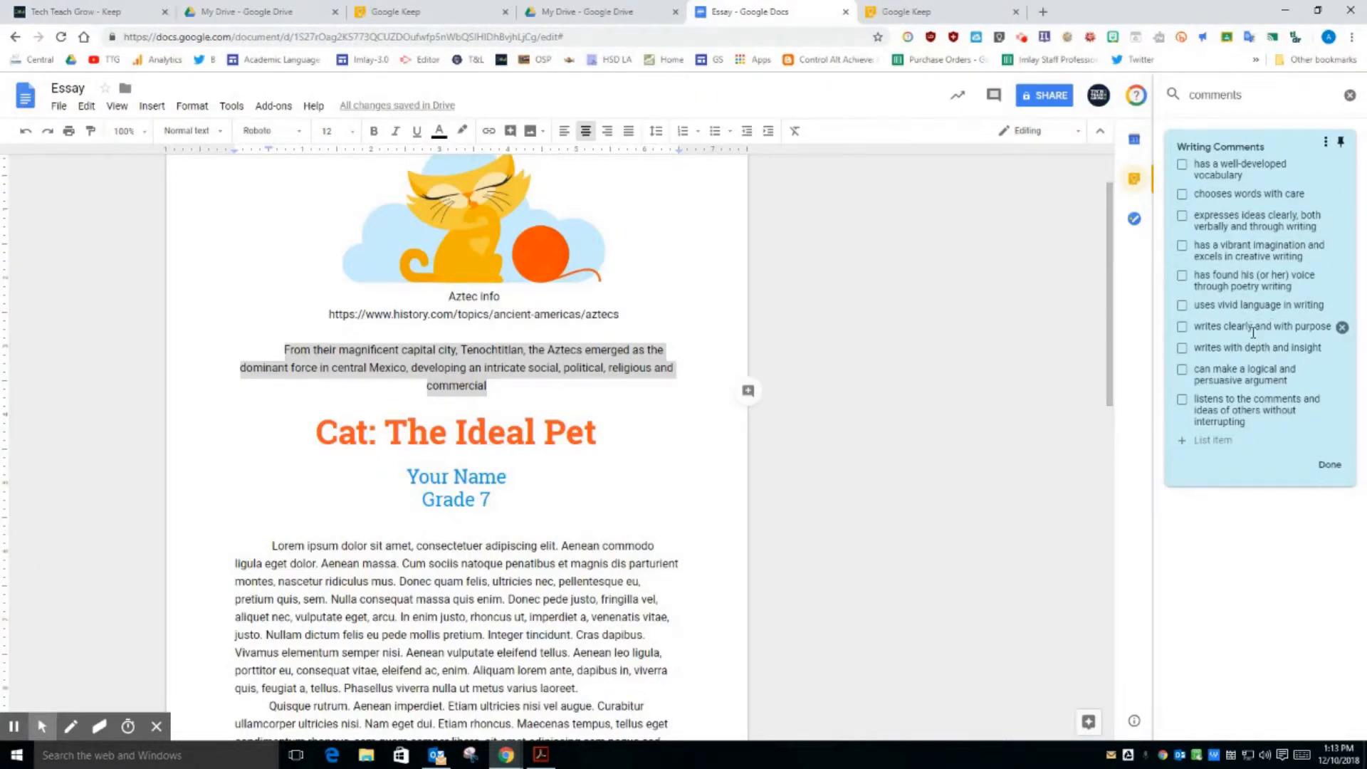
Start a comment on the first body paragraph's passage from "Donec quam felis" to "Integer tincidunt.".
left_click(662, 445)
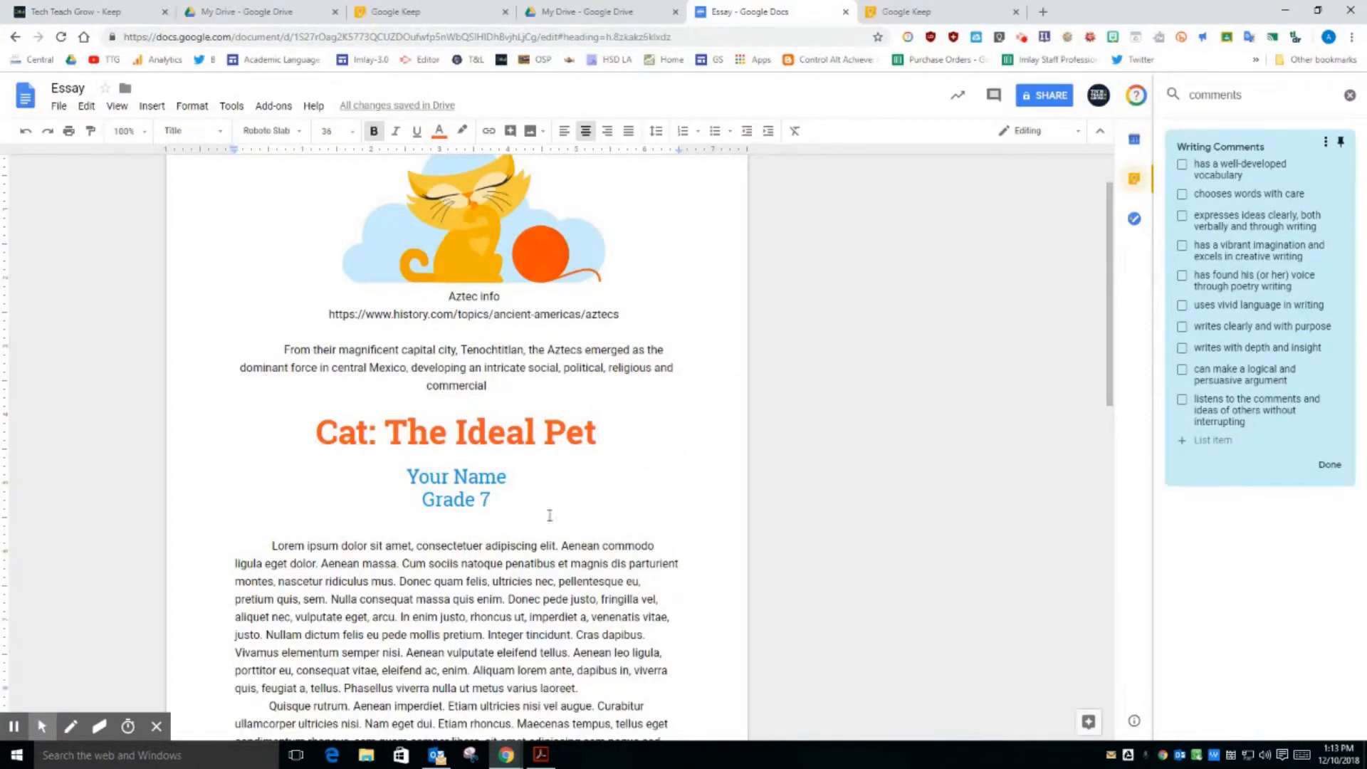
scroll(549, 514, "down", 2)
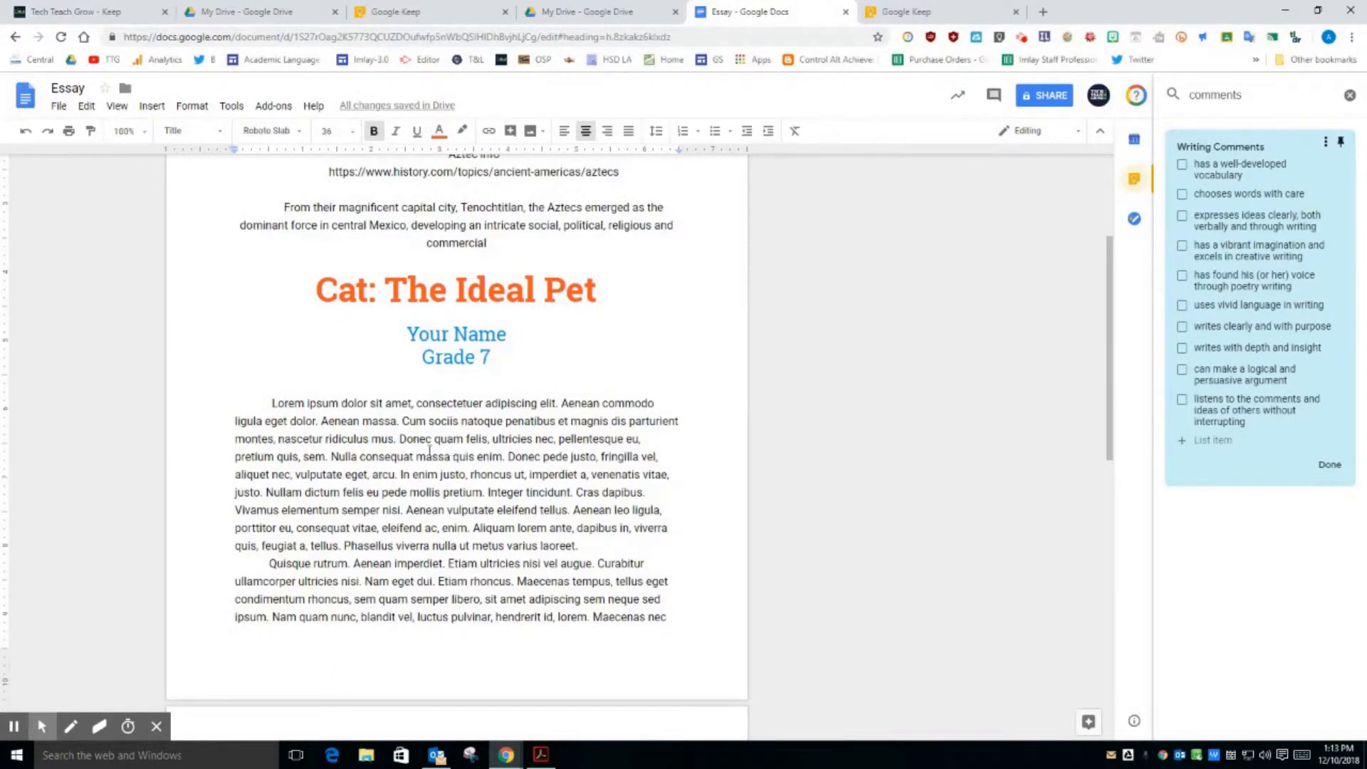
left_click_drag(400, 438, 574, 497)
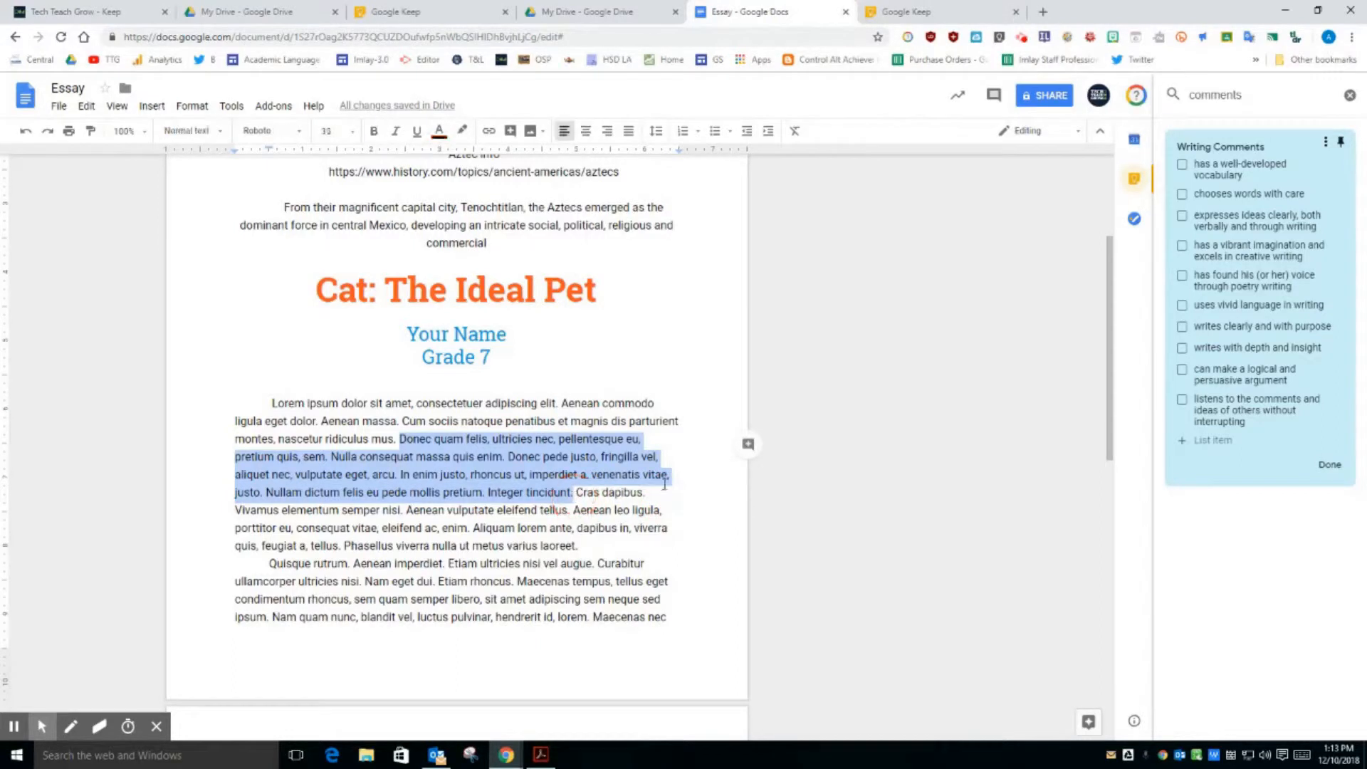
left_click(747, 444)
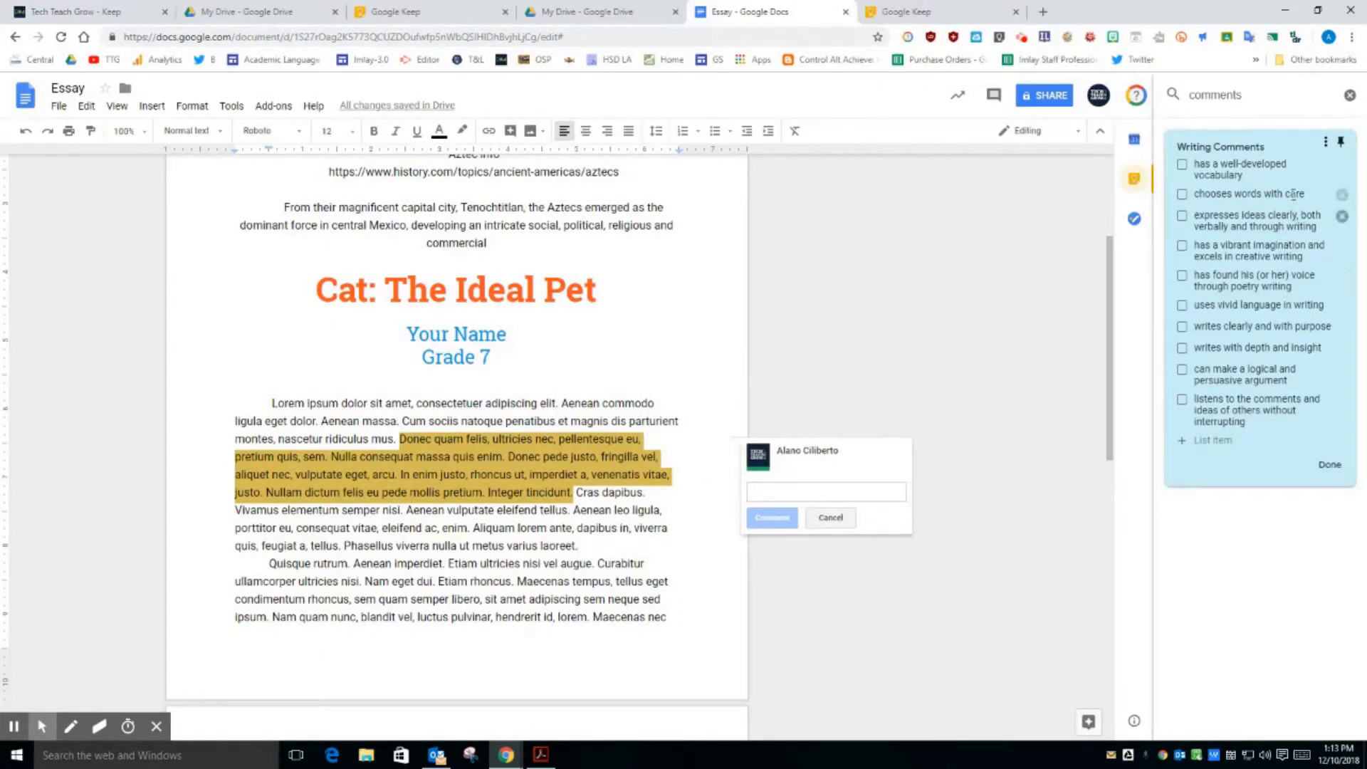
Copy the item "chooses words with care" from the Writing Comments note.
left_click_drag(1305, 193, 1184, 193)
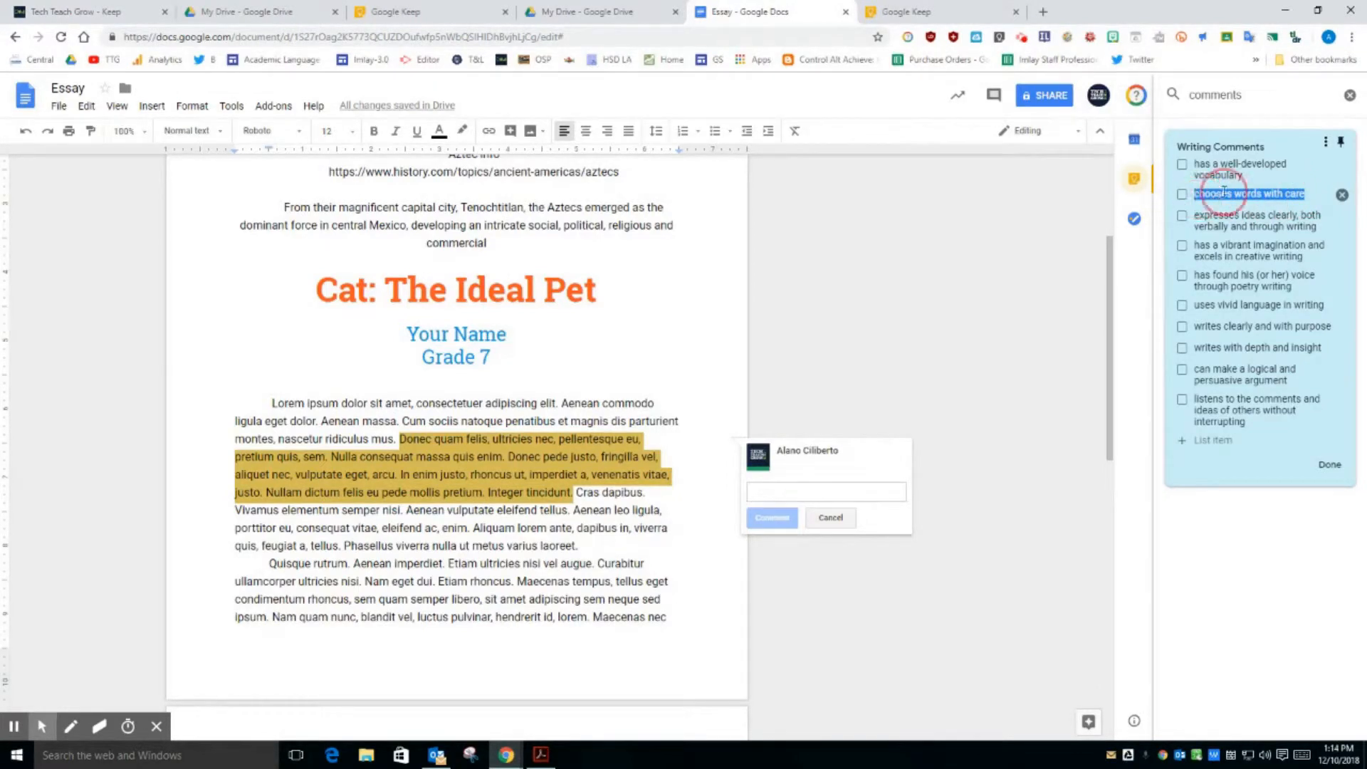
right_click(1224, 192)
left_click(1177, 222)
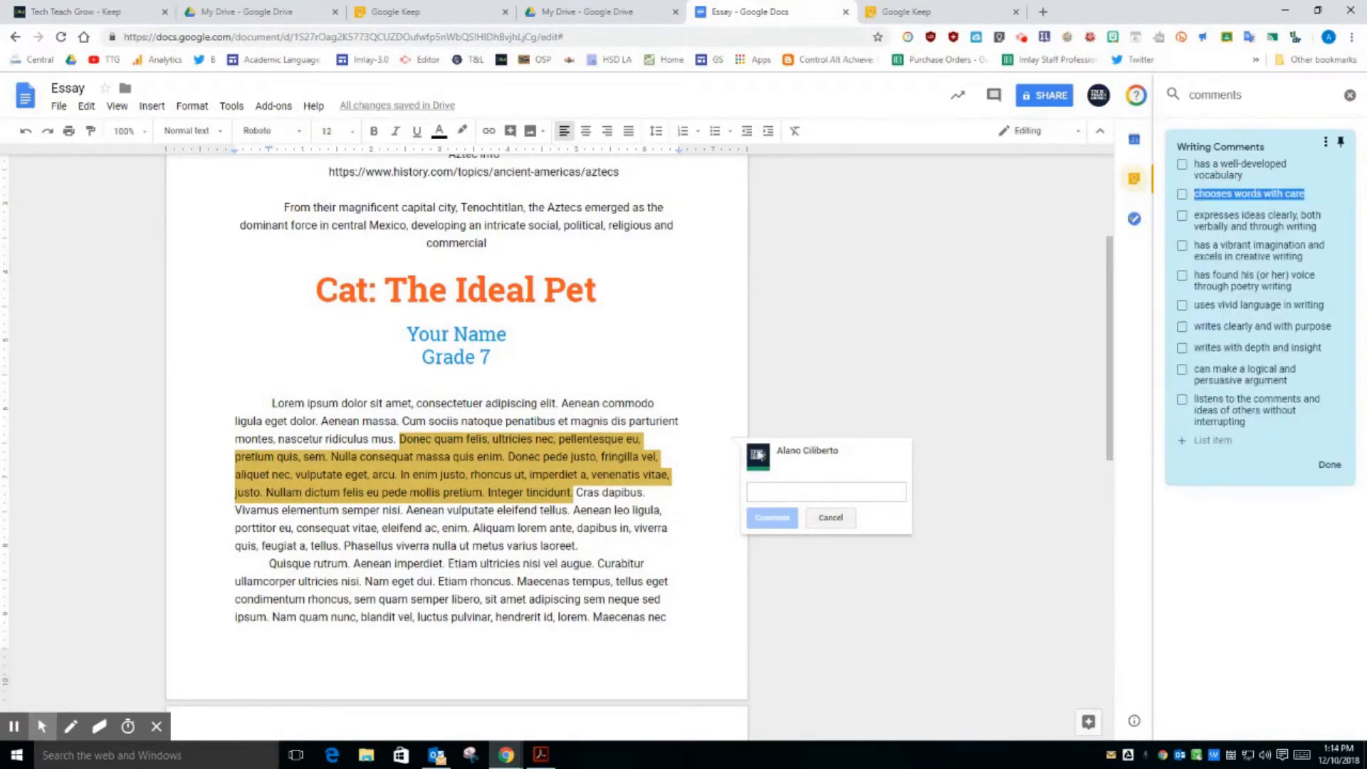
Paste "chooses words with care" into the new comment on the first body paragraph and post it.
left_click(776, 492)
key("ctrl+v")
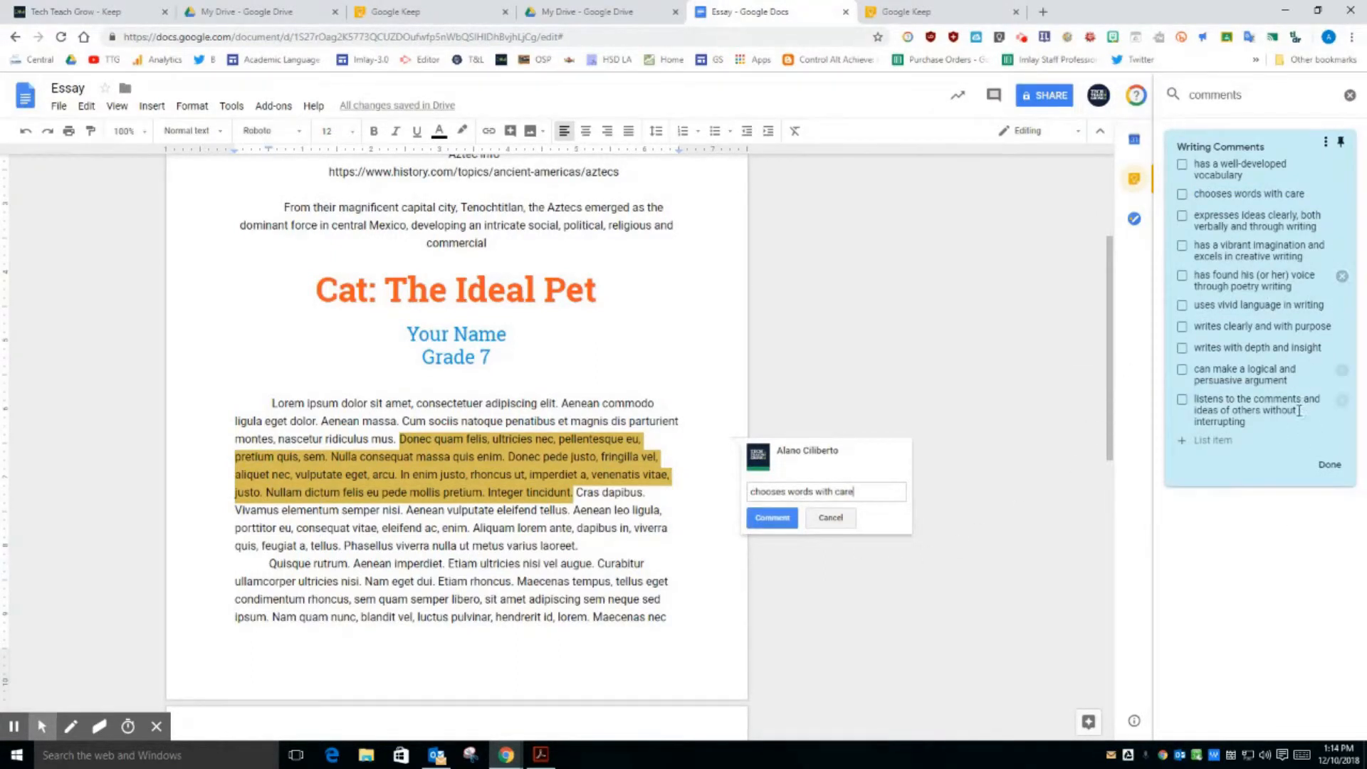
left_click(773, 520)
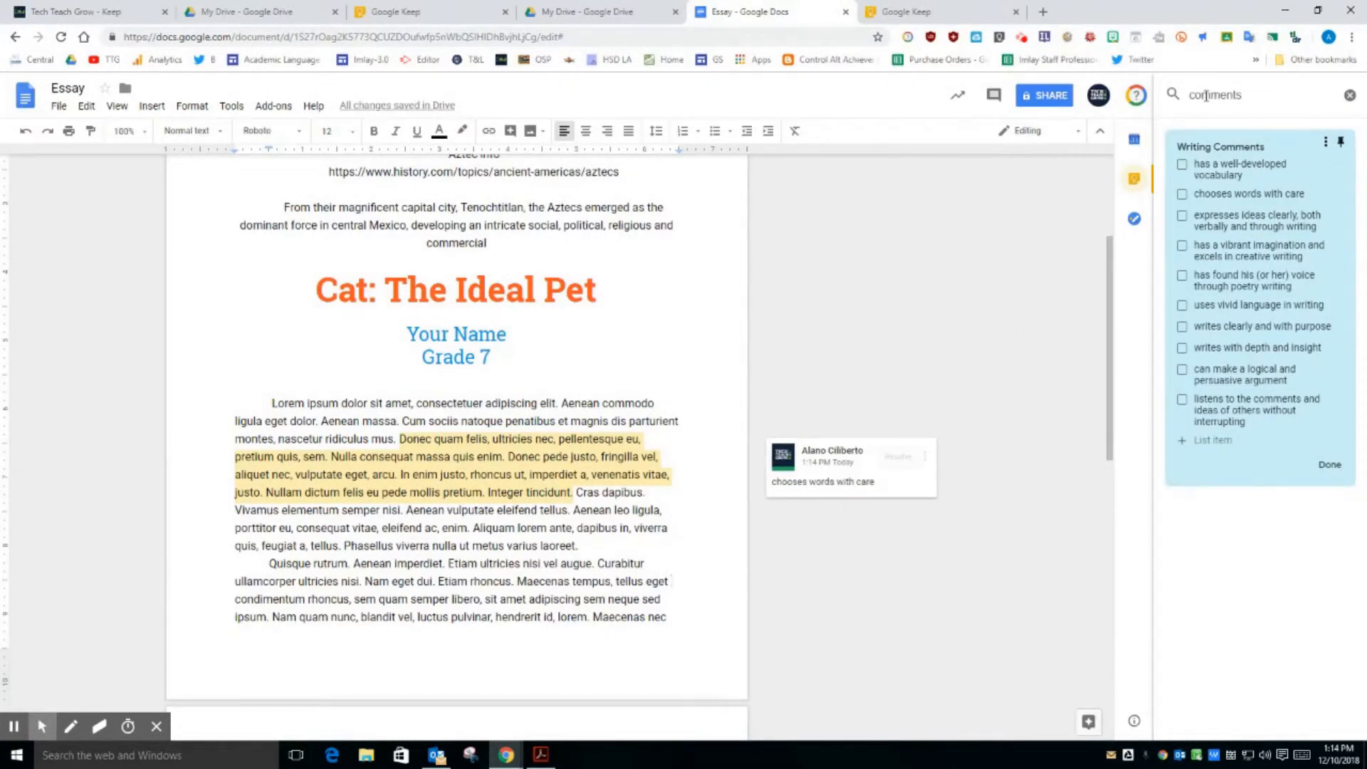
Search the Keep notes for "essay edit" and open the untitled note containing the YouTube link.
left_click(1206, 94)
double_click(1205, 94)
type("essay edit")
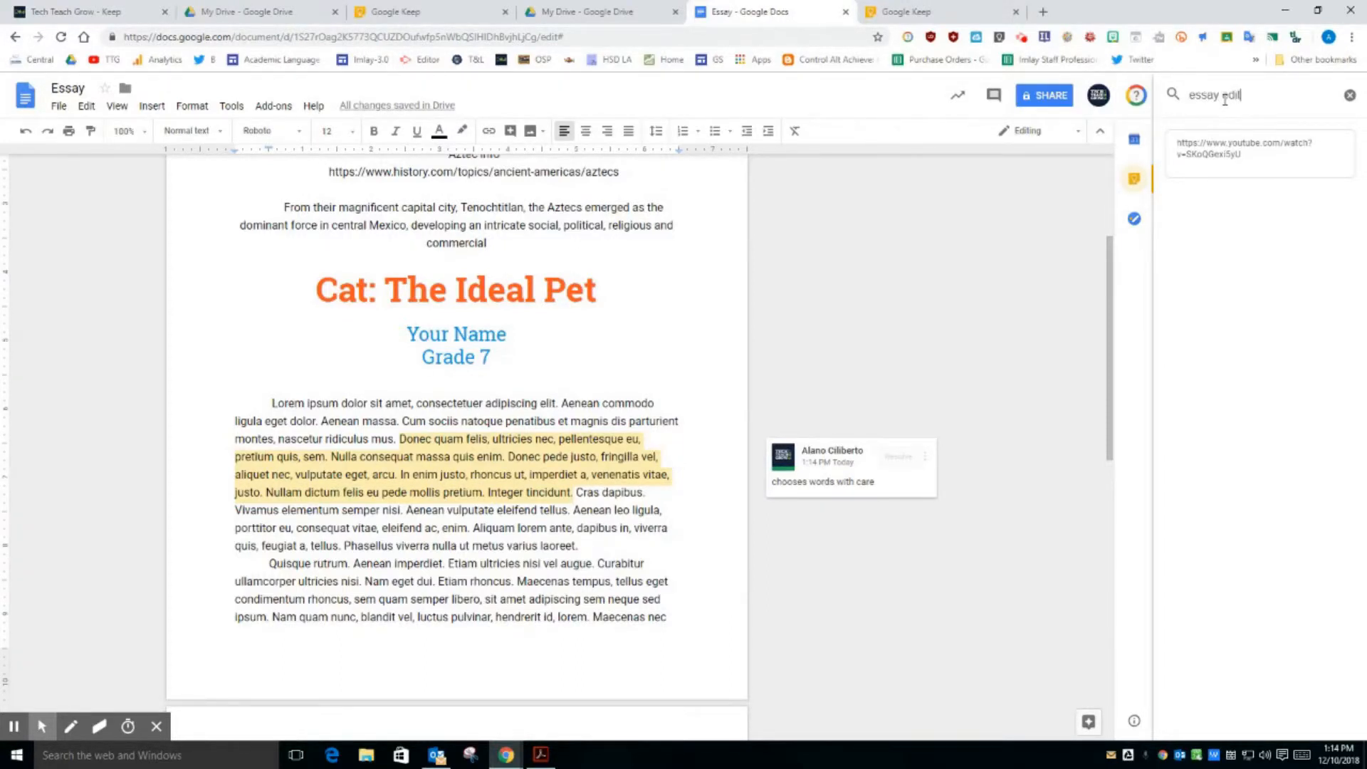
mouse_move(1182, 168)
left_click(1284, 167)
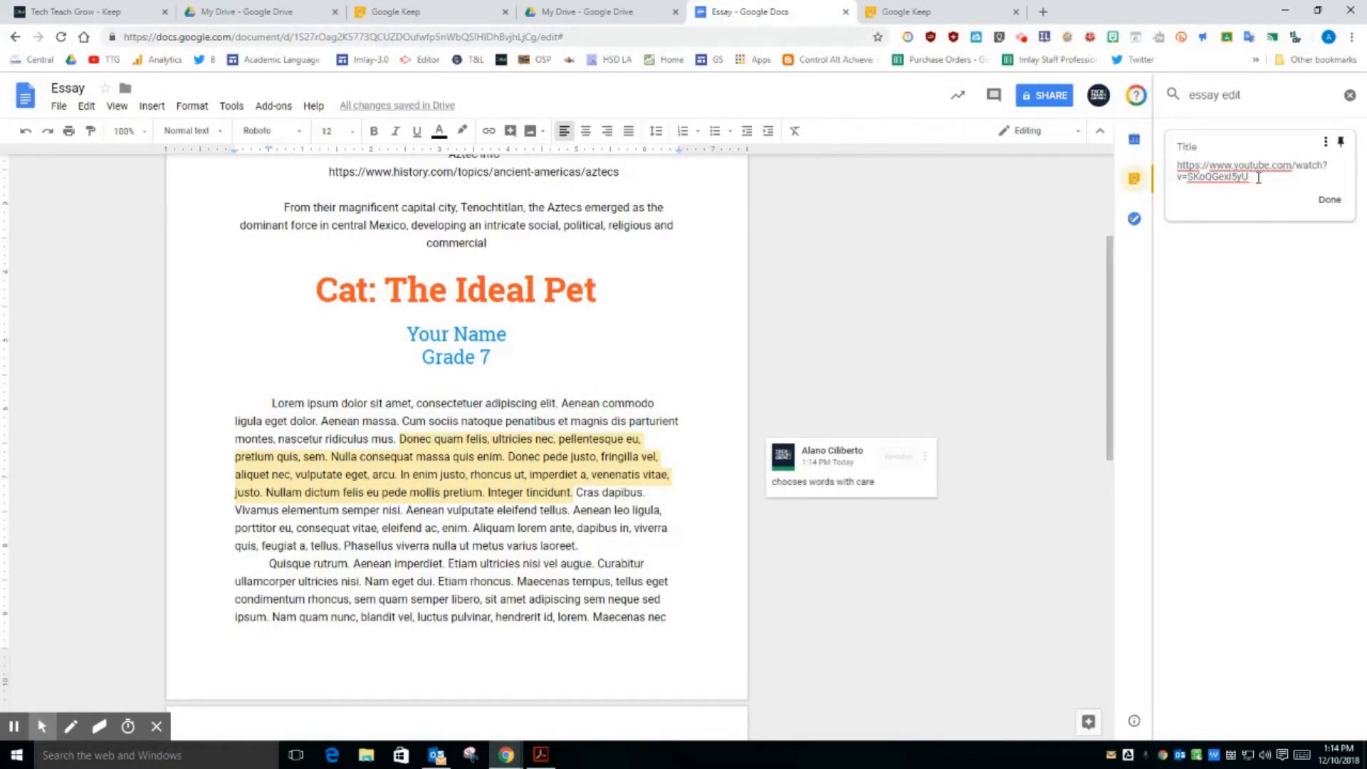
Copy the full YouTube link from the opened note.
left_click_drag(1257, 178, 1173, 165)
right_click(1203, 166)
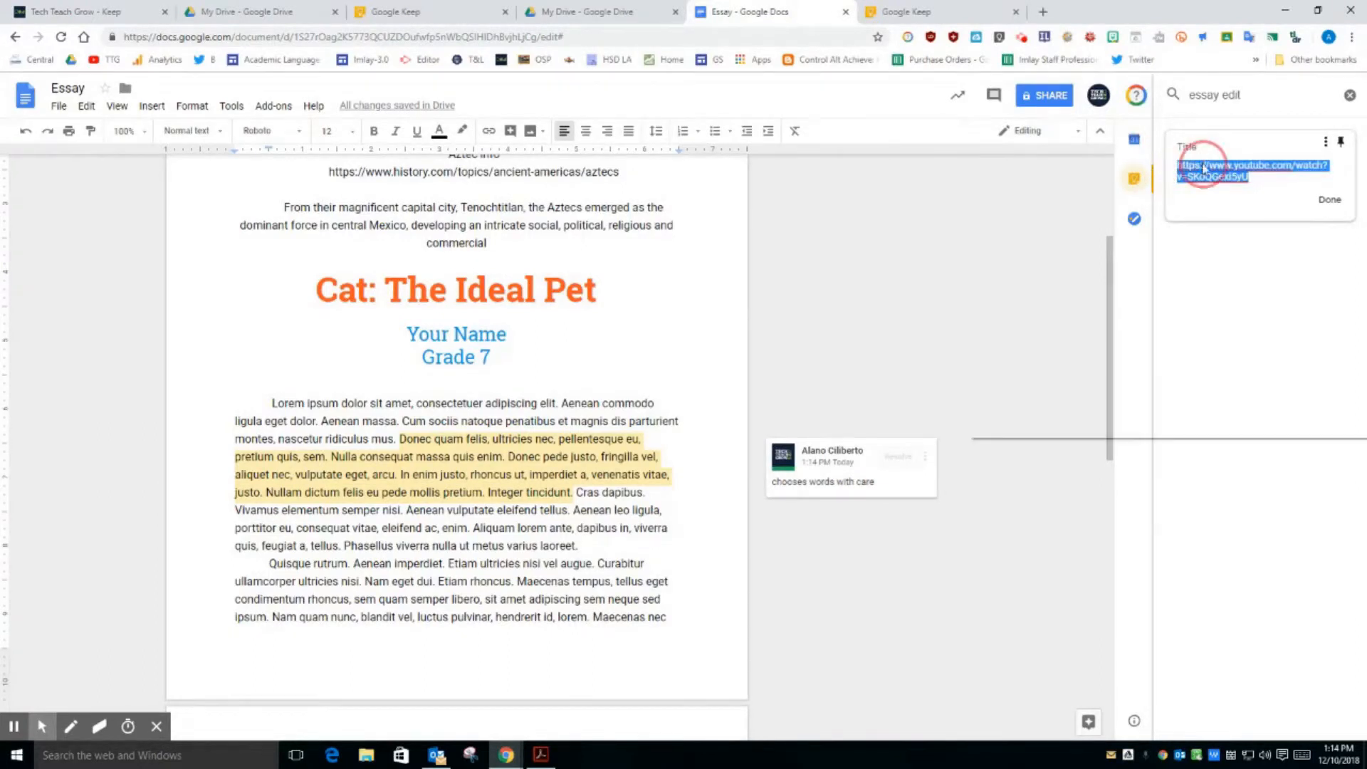
left_click(1032, 190)
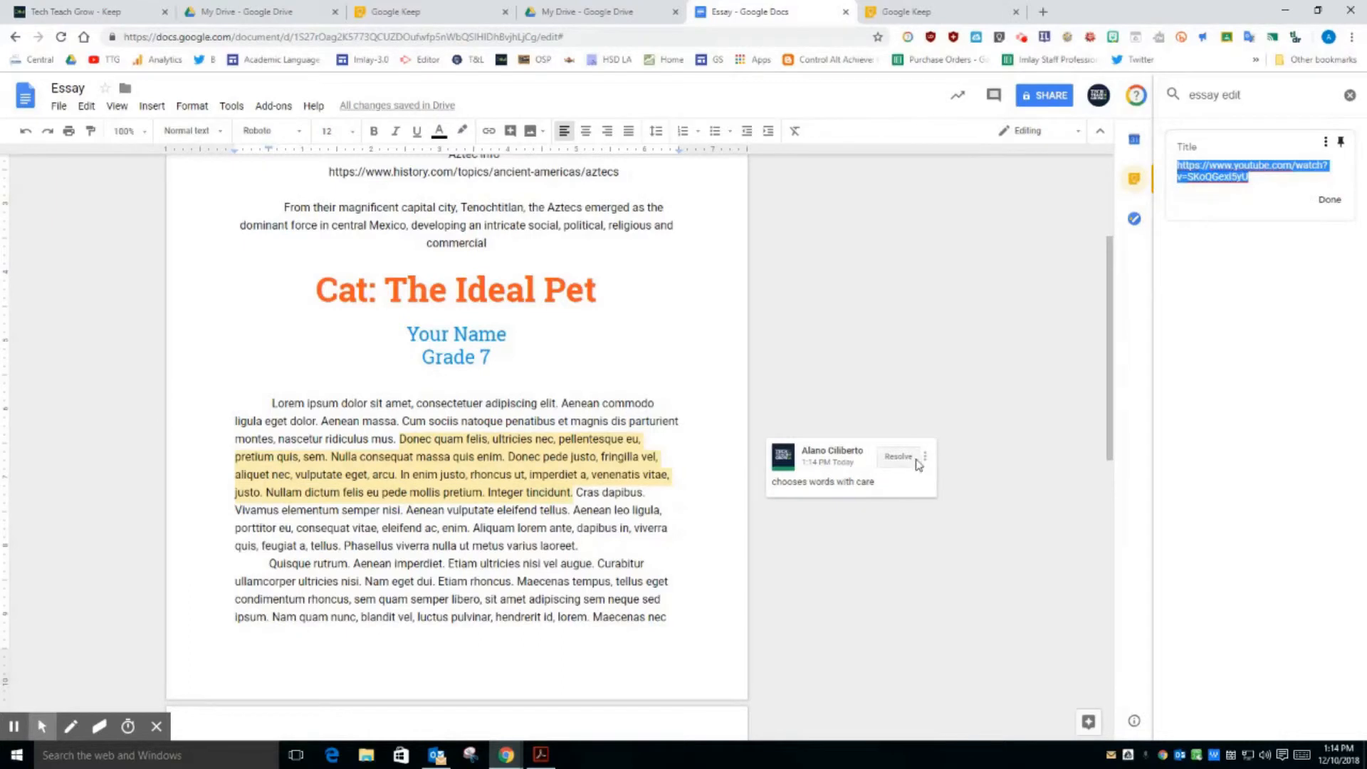
left_click(925, 456)
left_click(796, 536)
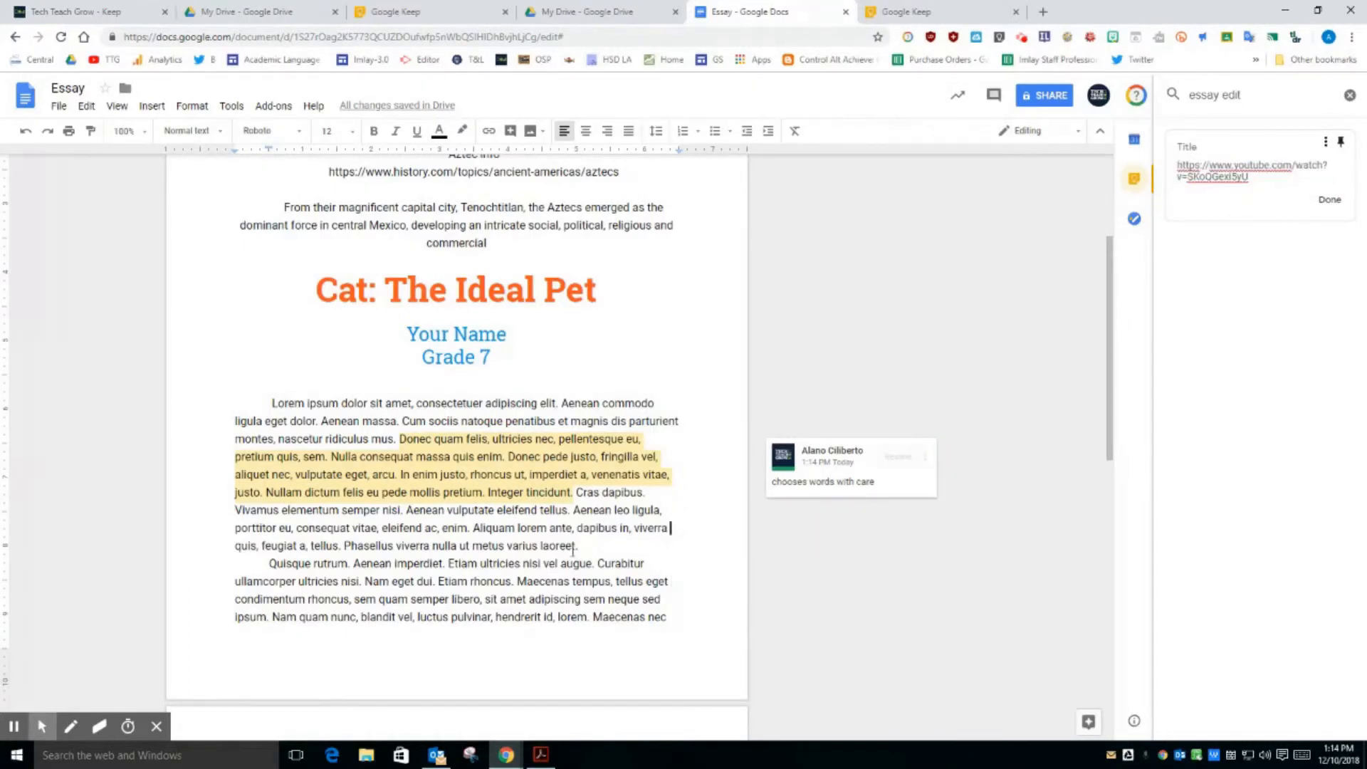
Comment on the second body paragraph's passage from "Curabitur" to "Maecenas nec" with the copied YouTube link and post it.
left_click_drag(599, 563, 655, 610)
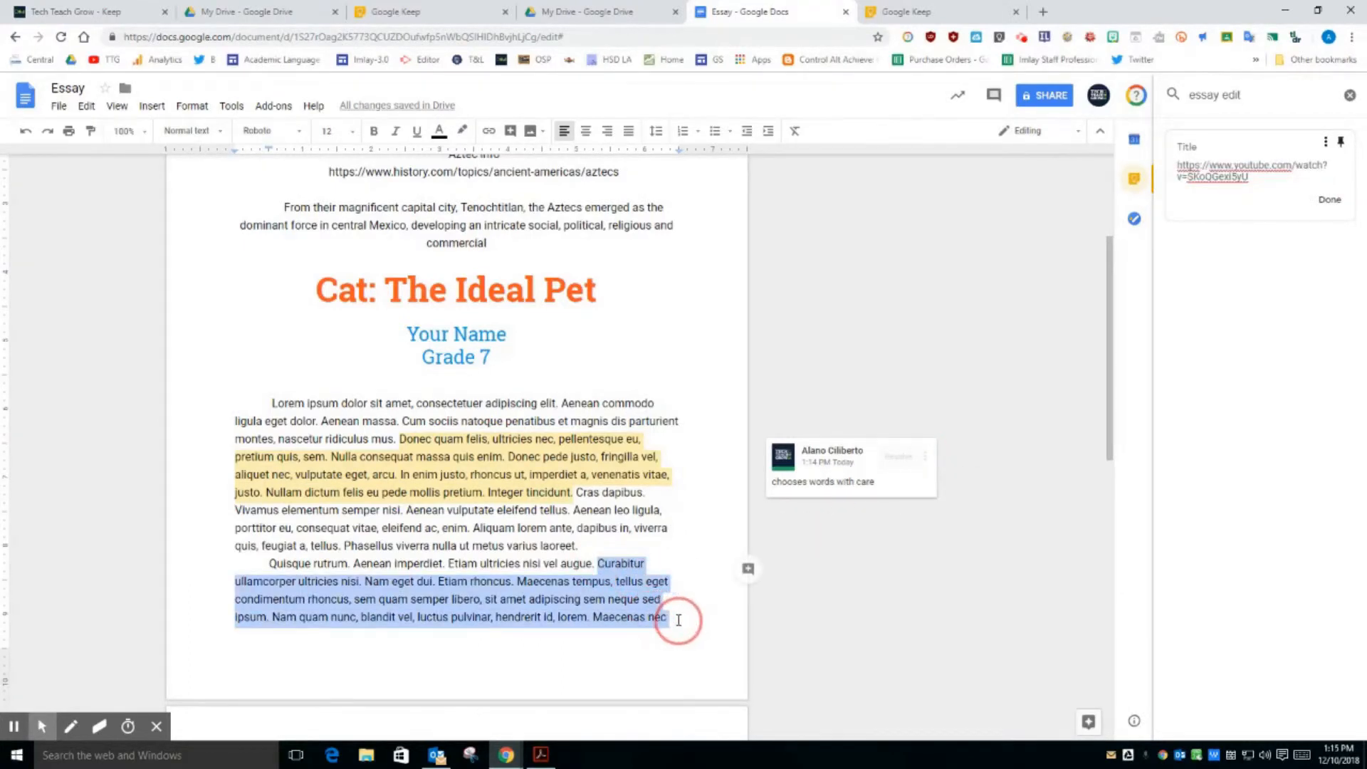
left_click(748, 569)
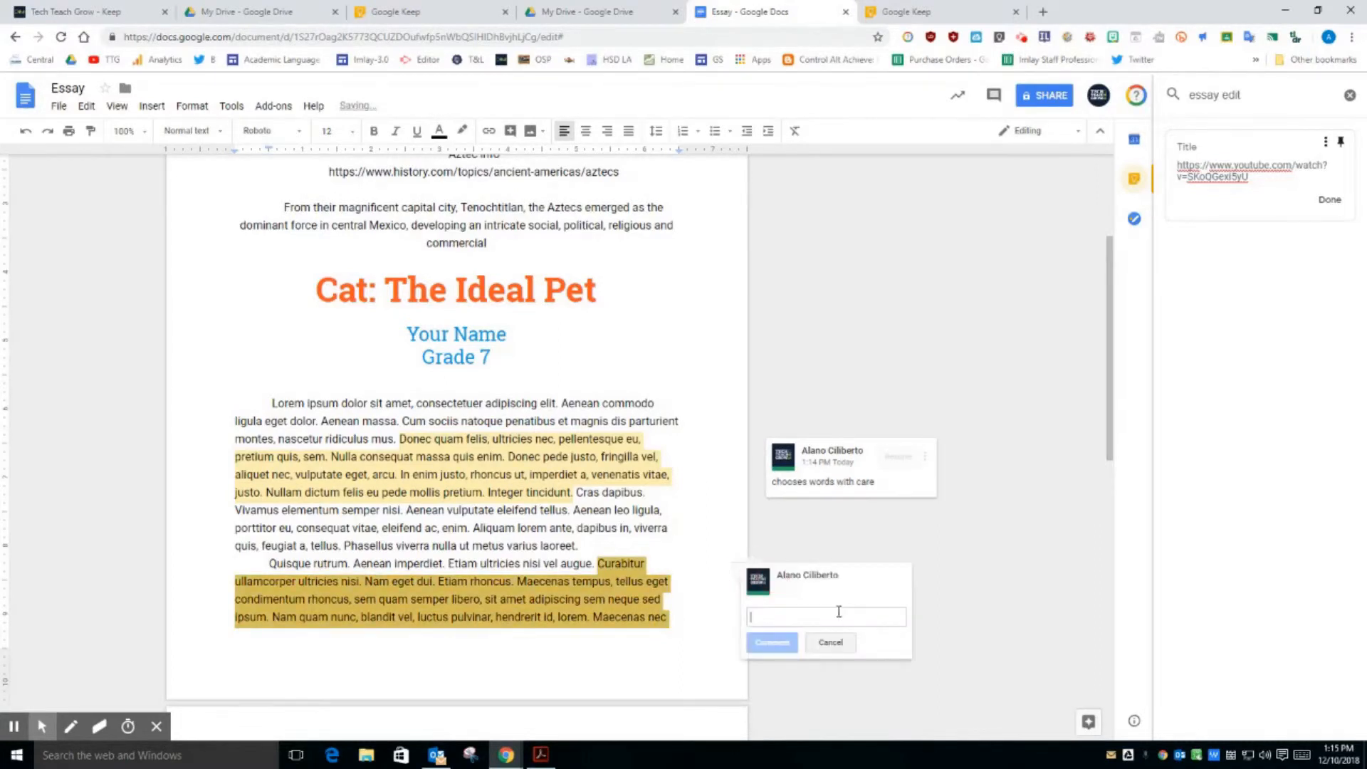
right_click(817, 621)
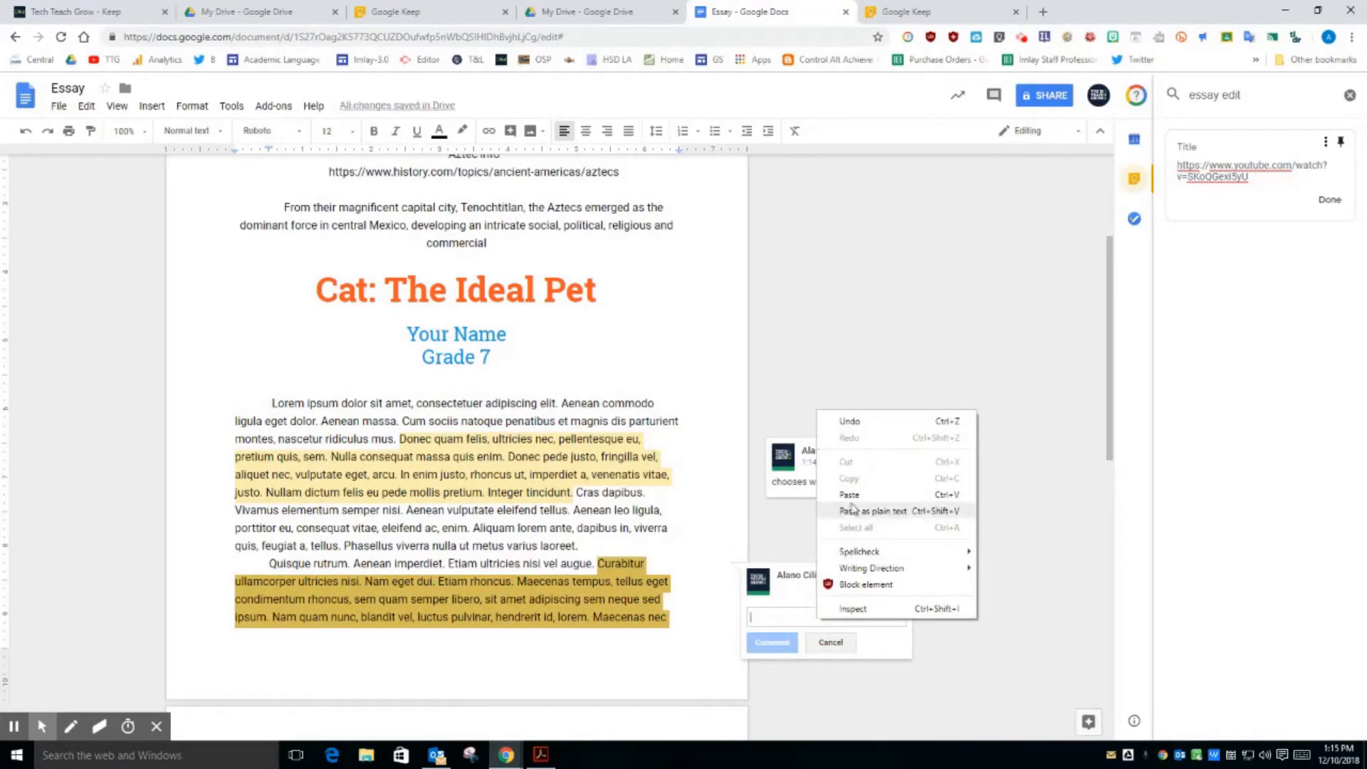
left_click(856, 506)
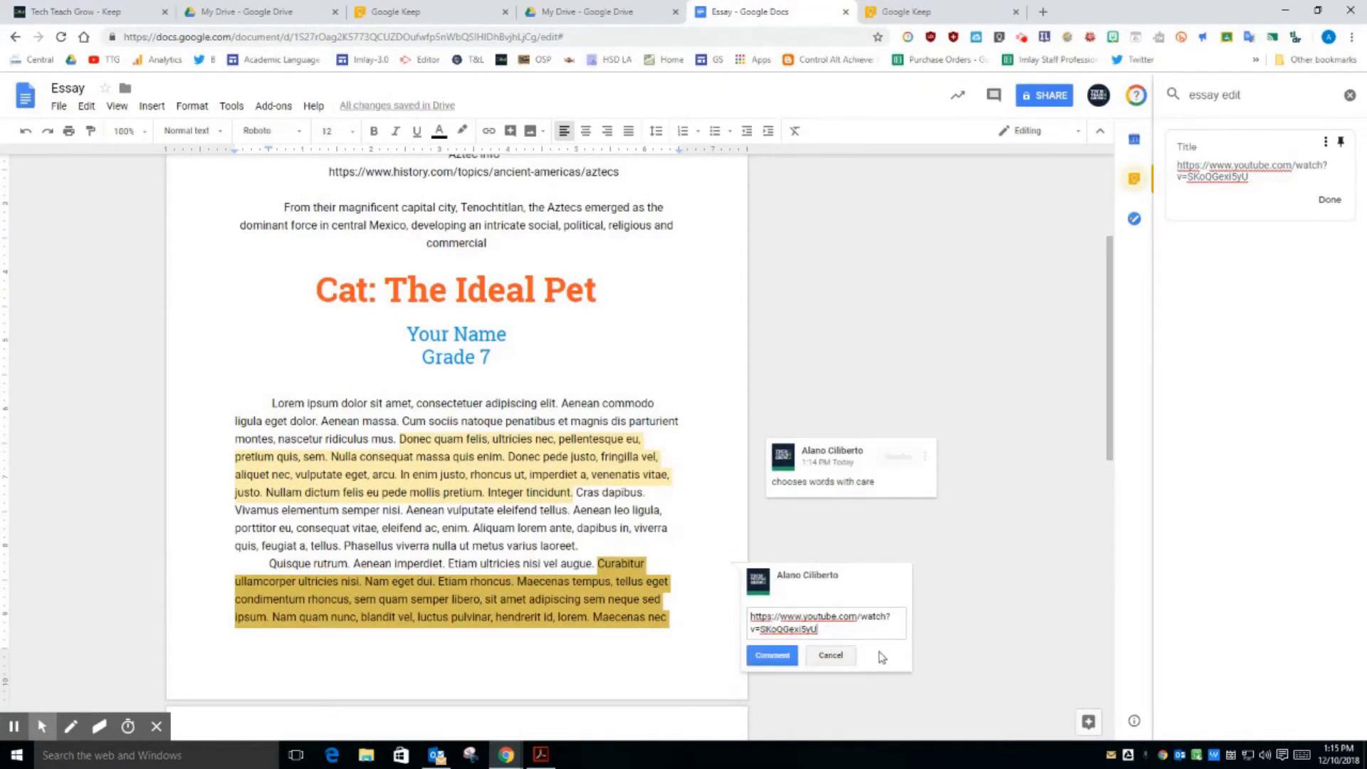
key("Return")
left_click(771, 670)
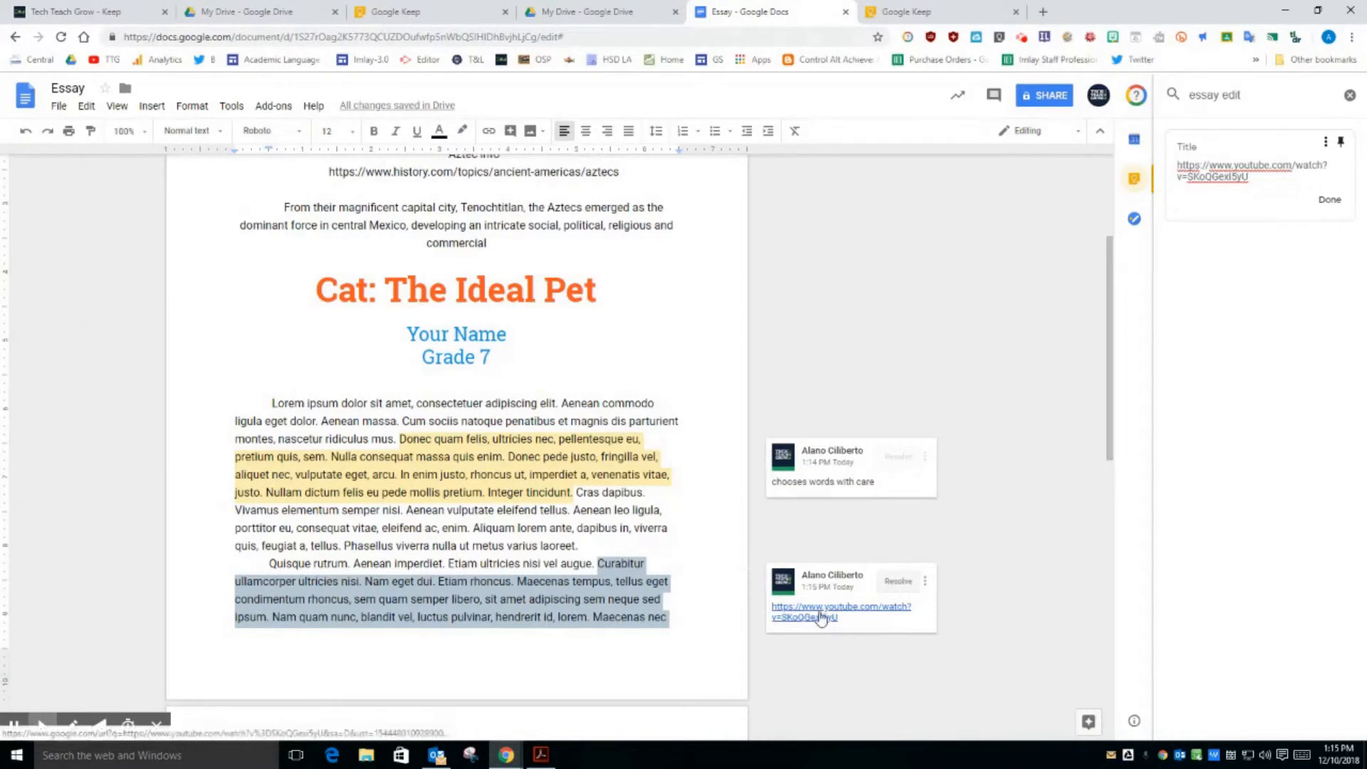
Edit the YouTube link comment to add "Follow these steps to edit your essay:" and a blank line above the link, and save it.
left_click(924, 581)
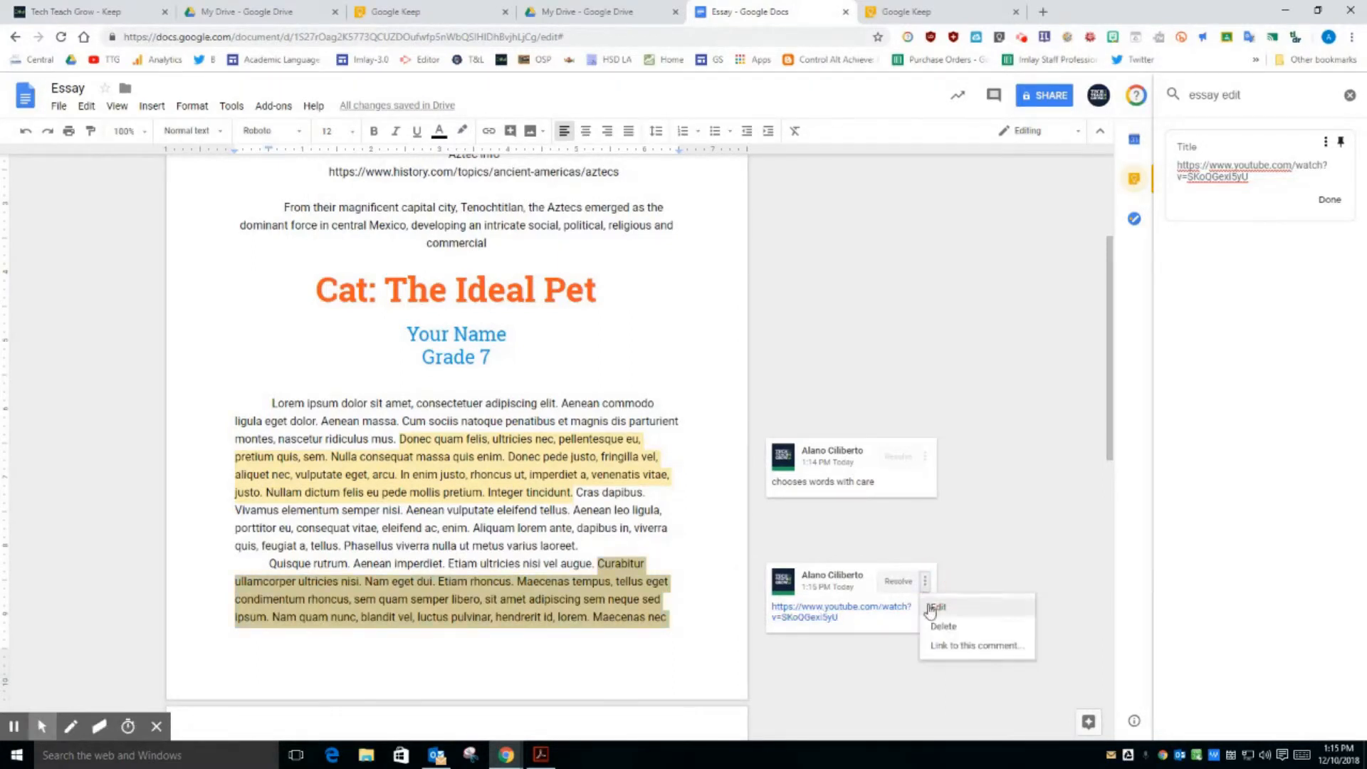
left_click(929, 603)
left_click(750, 609)
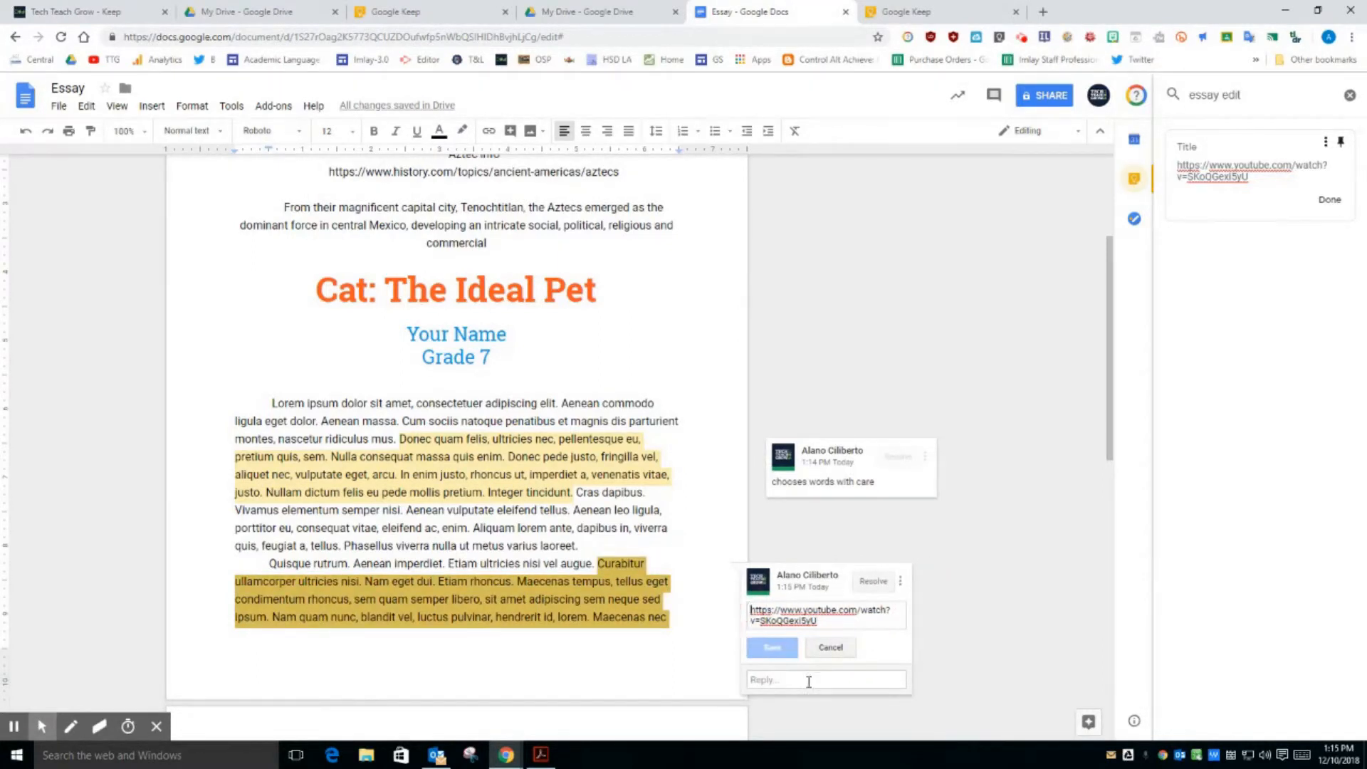
key("Return")
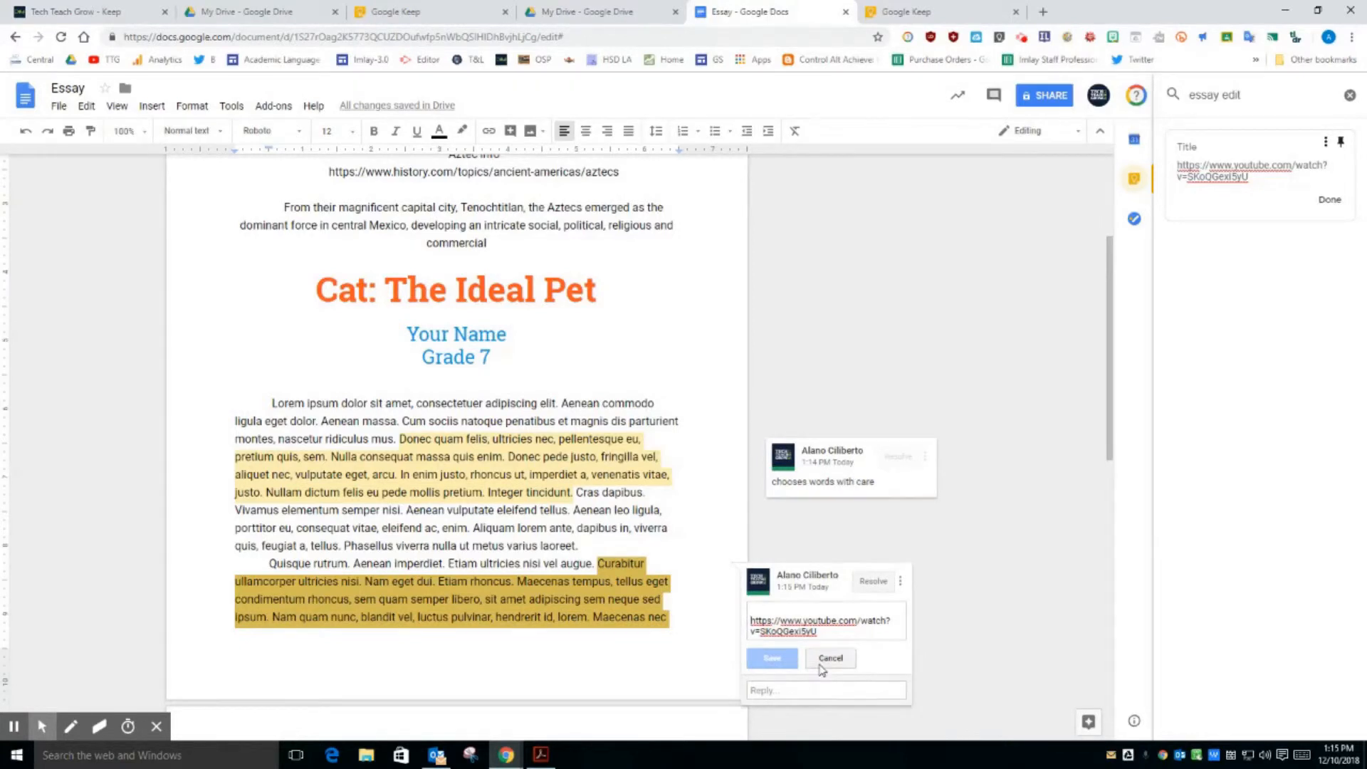
type("Fo")
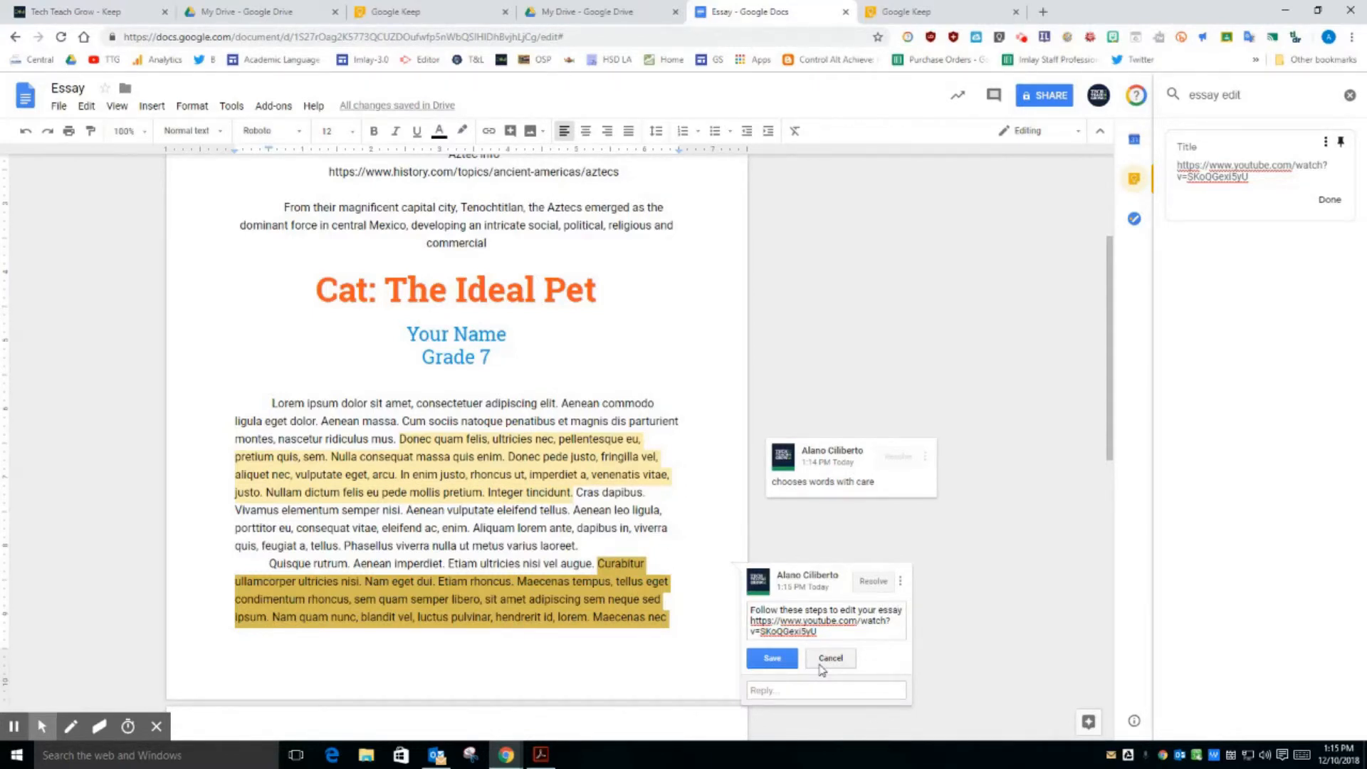
type(":")
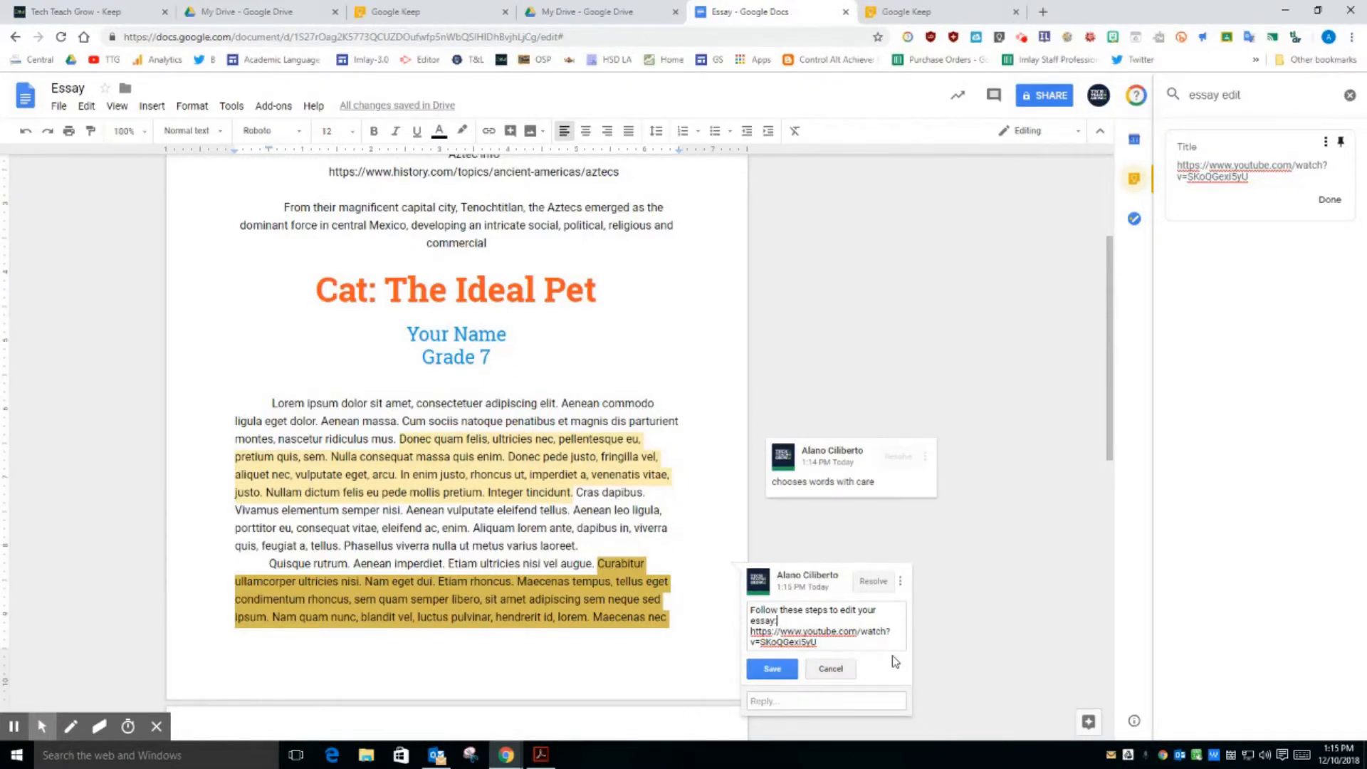
key("Return")
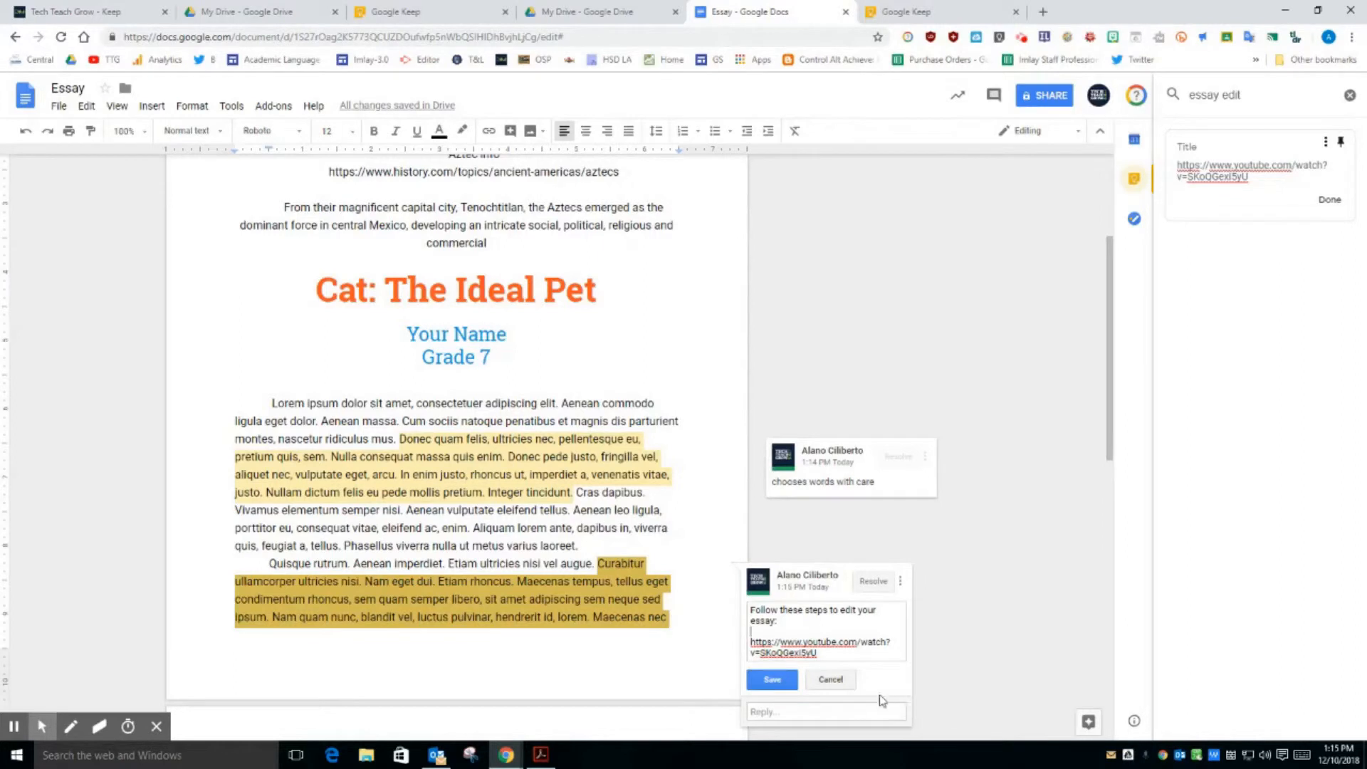
left_click(779, 684)
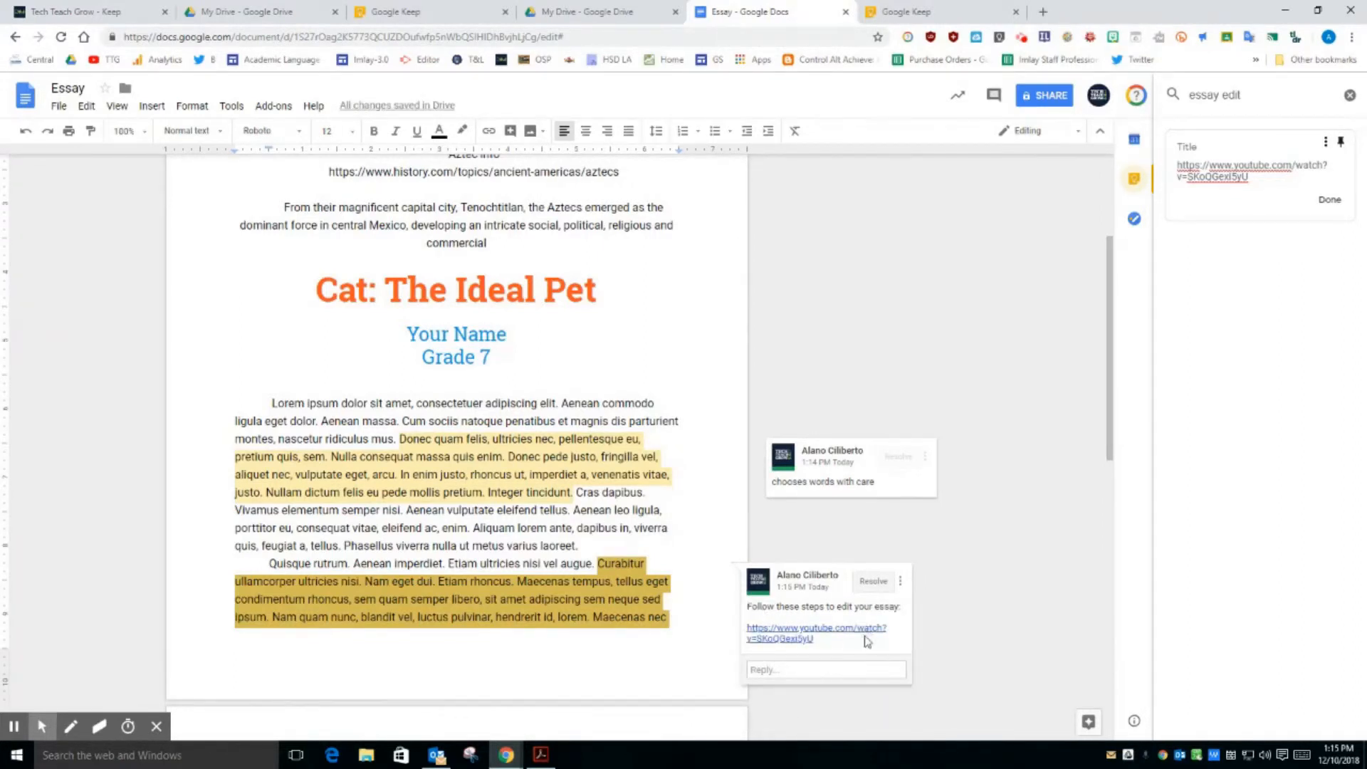
Open the YouTube link from the comment, pause the video, and view the Google Keep notes page.
left_click(799, 638)
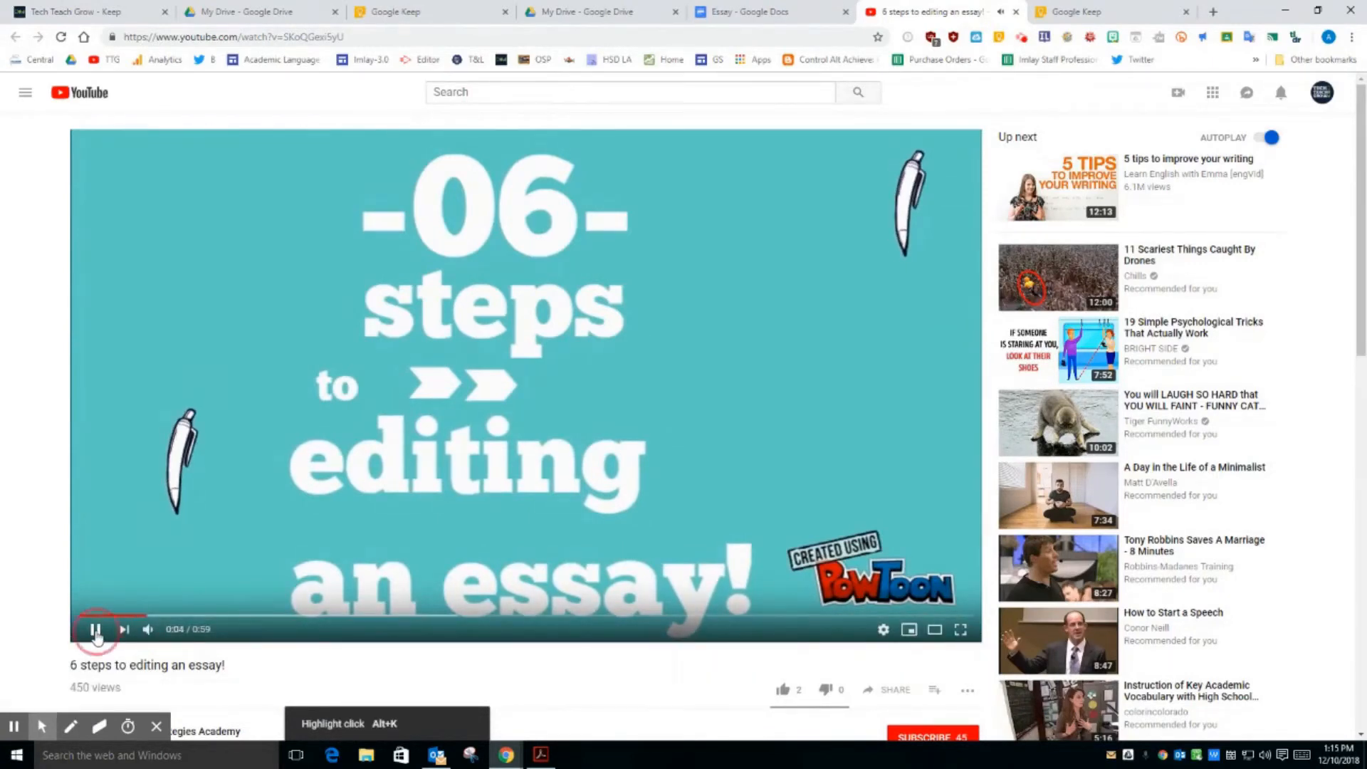
left_click(95, 630)
left_click(1174, 11)
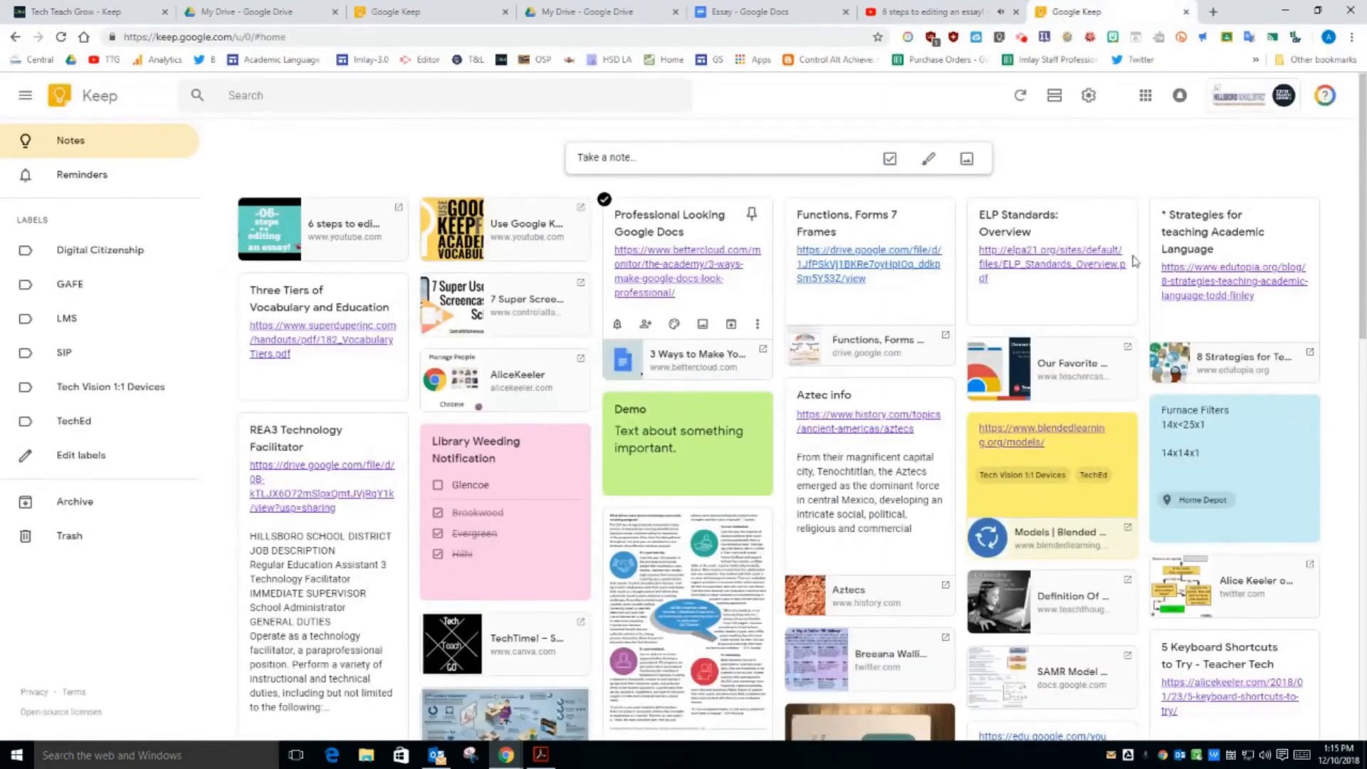
Return to the Essay document in Google Docs, clear the notes search, and close the Keep notes alongside it.
left_click(758, 11)
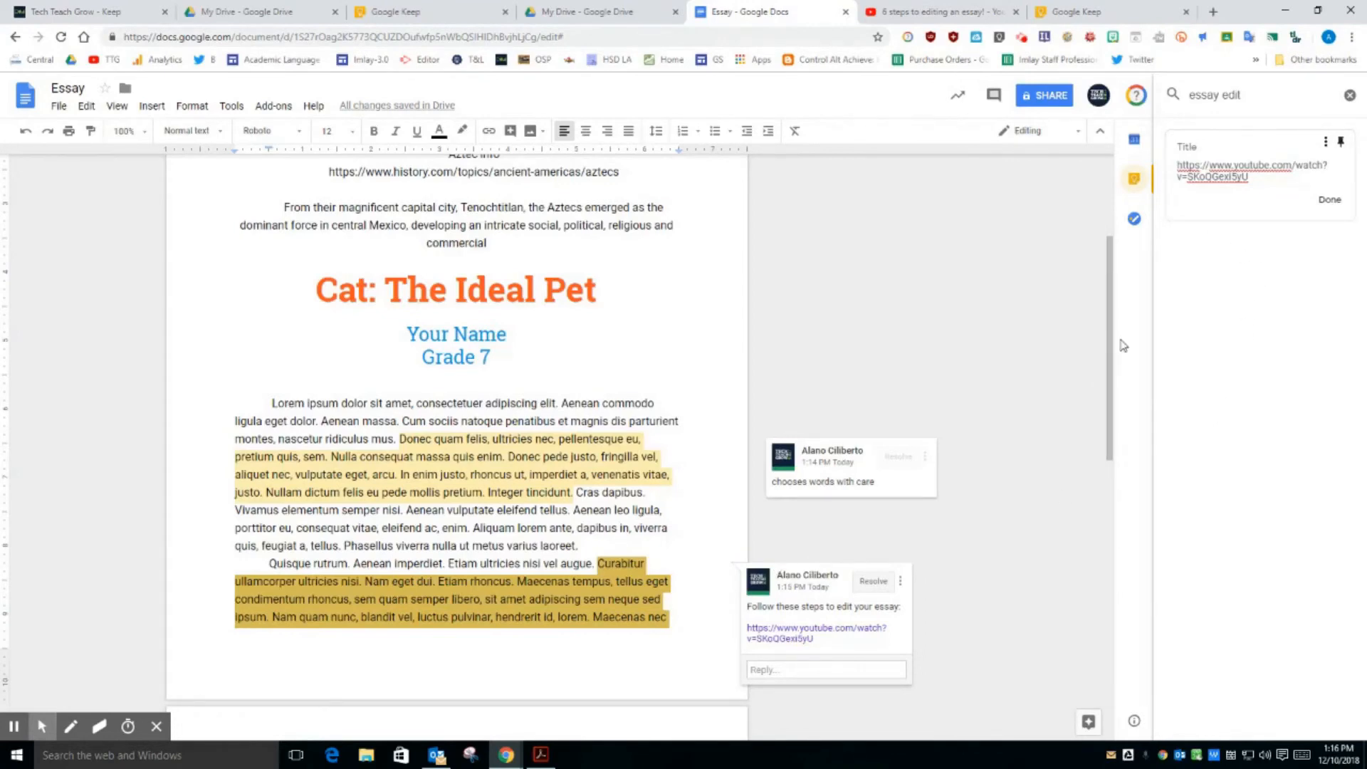
left_click(1350, 97)
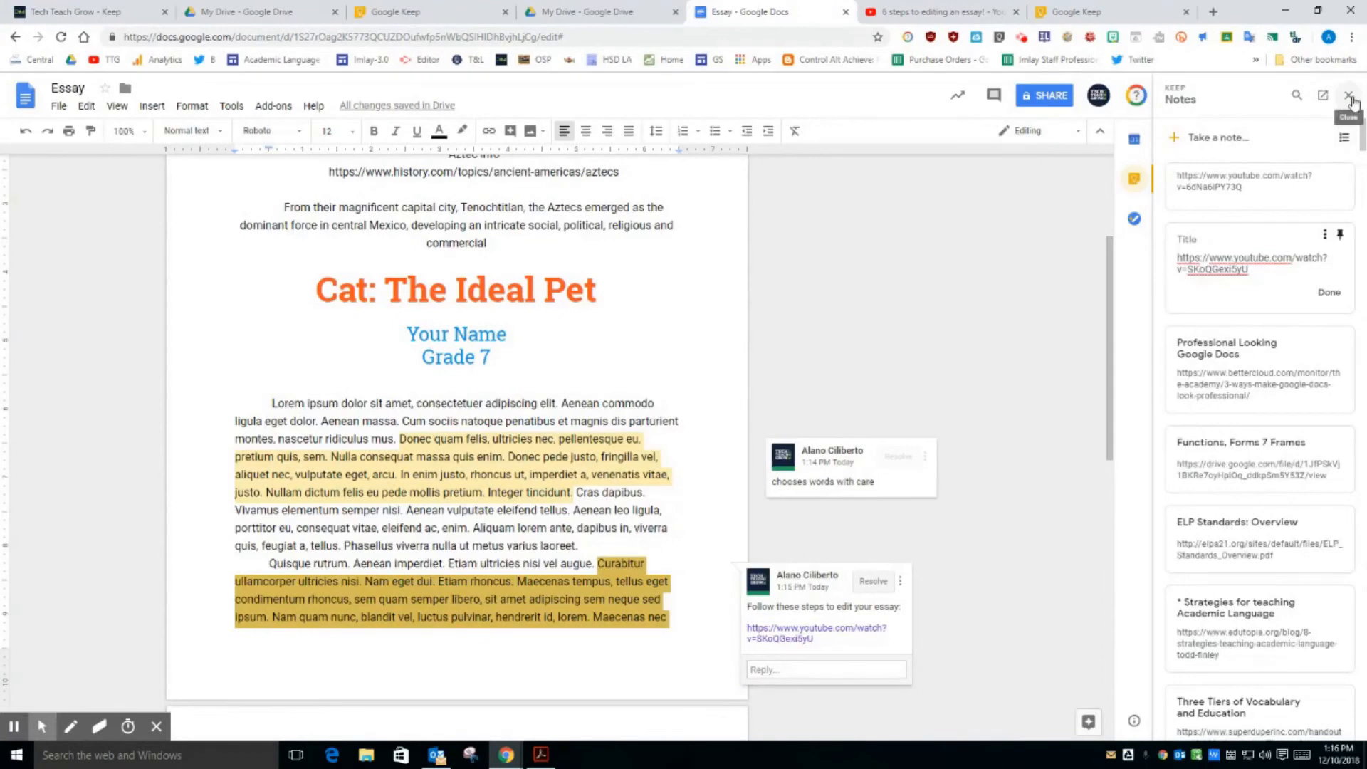
left_click(1348, 96)
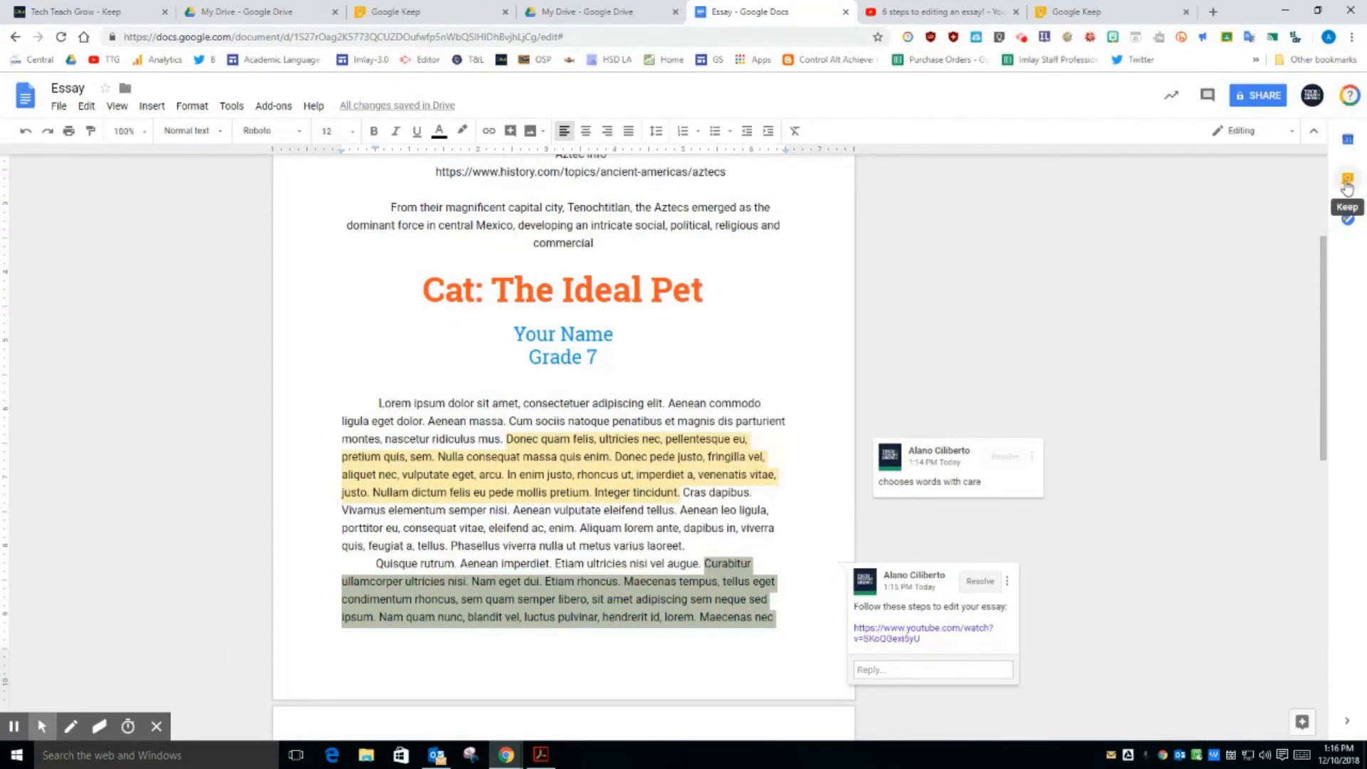